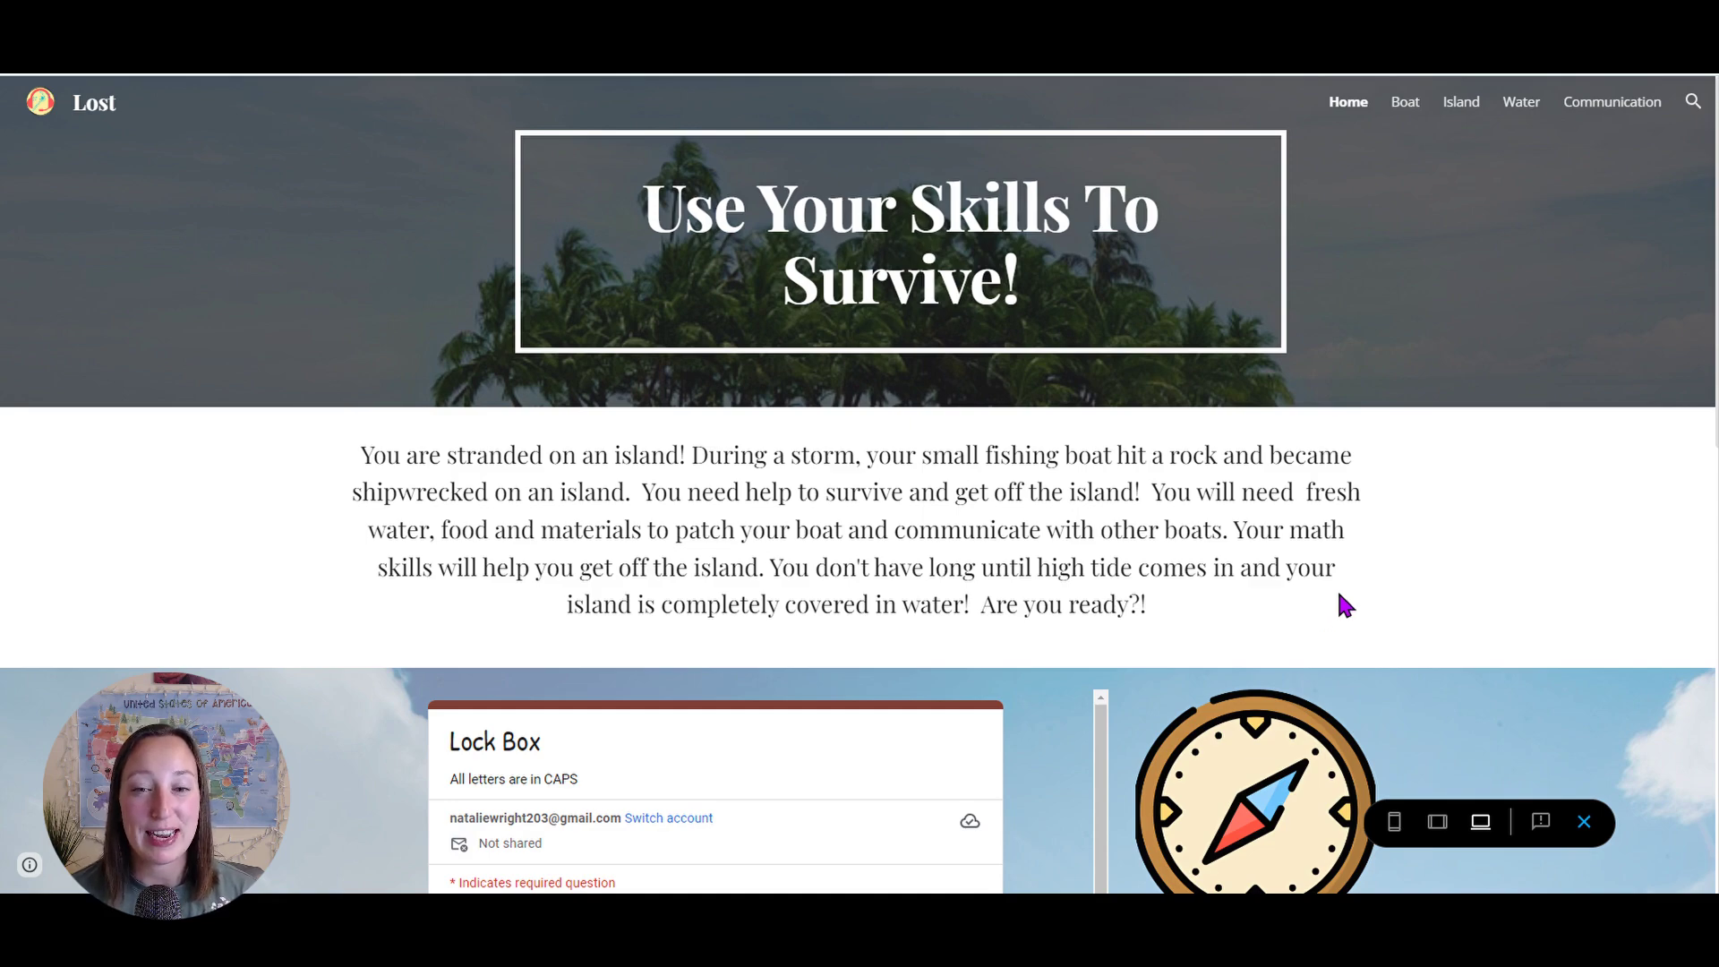
# Scroll through the Lost site's home page, then view the Boat page
pyautogui.scroll(-7, 1435, 606)
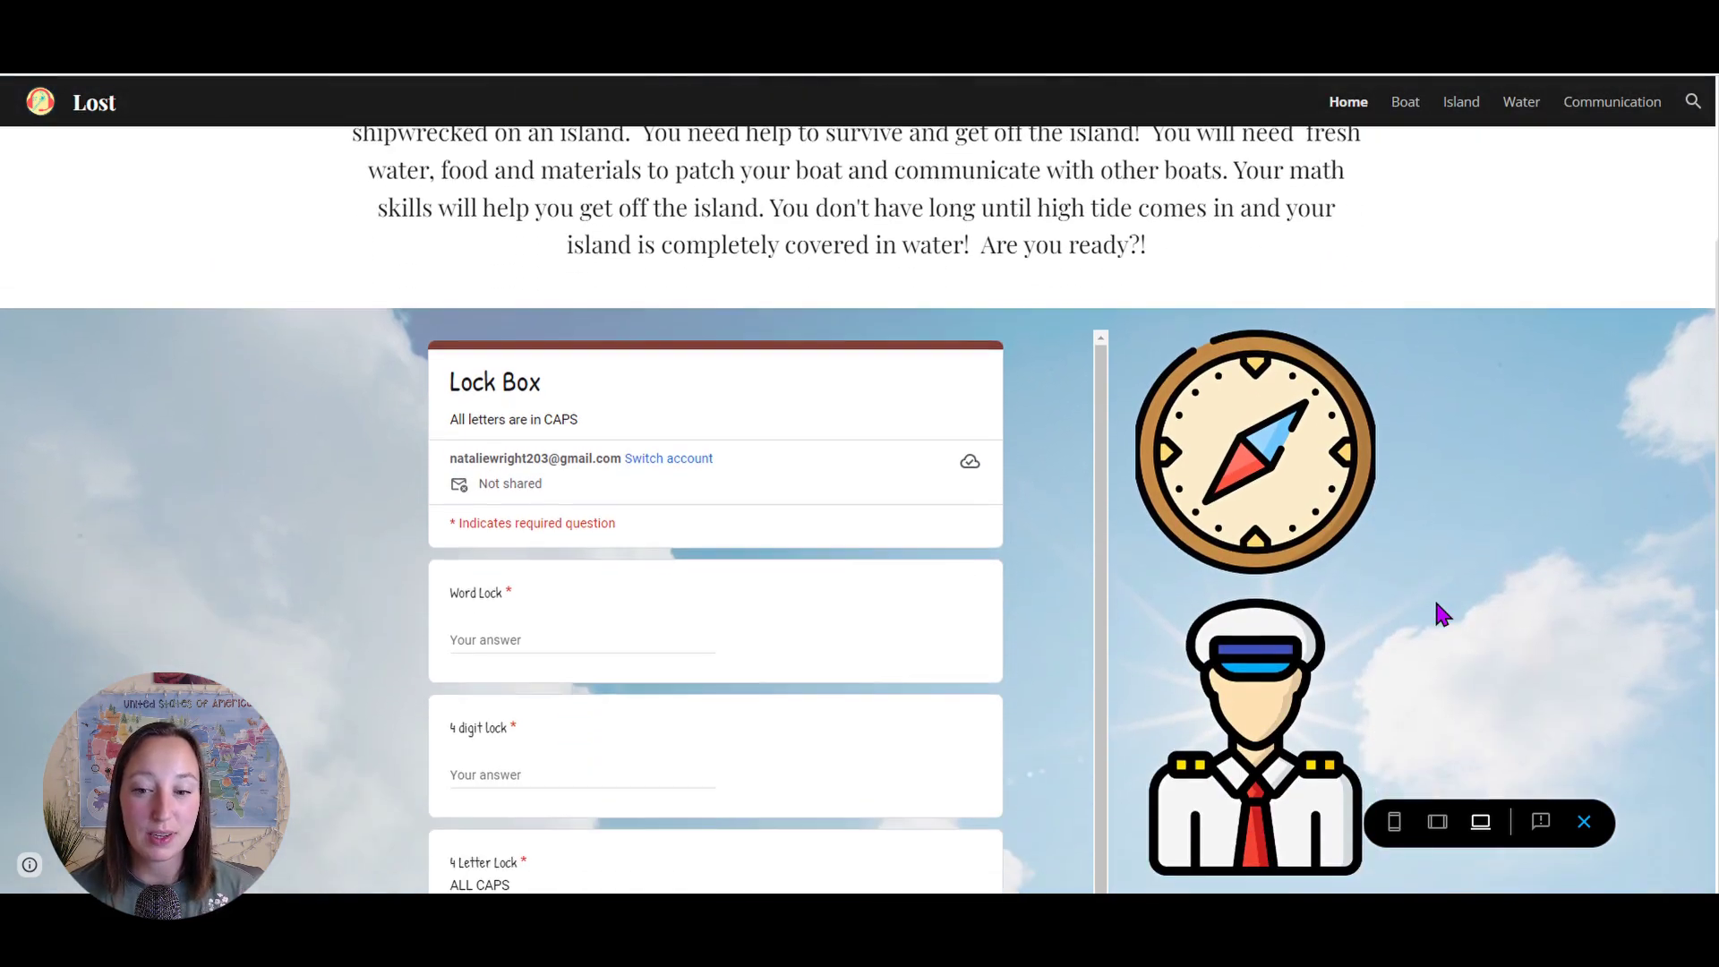
pyautogui.scroll(-4, 1436, 606)
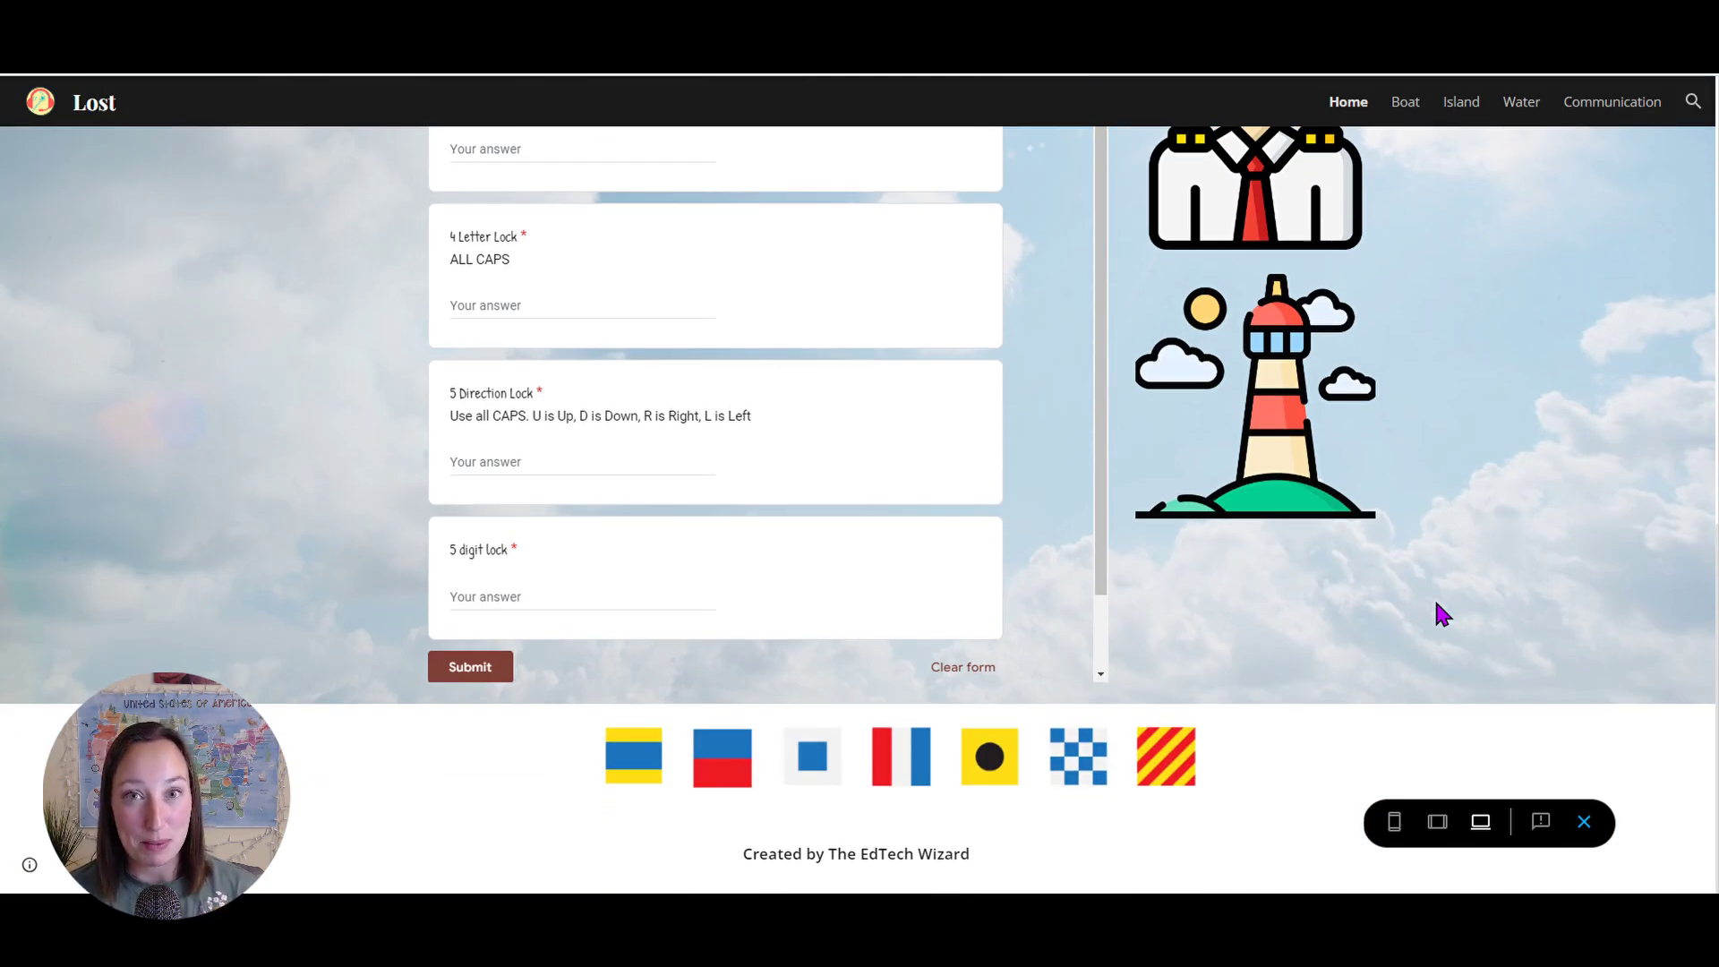
pyautogui.scroll(10, 1436, 605)
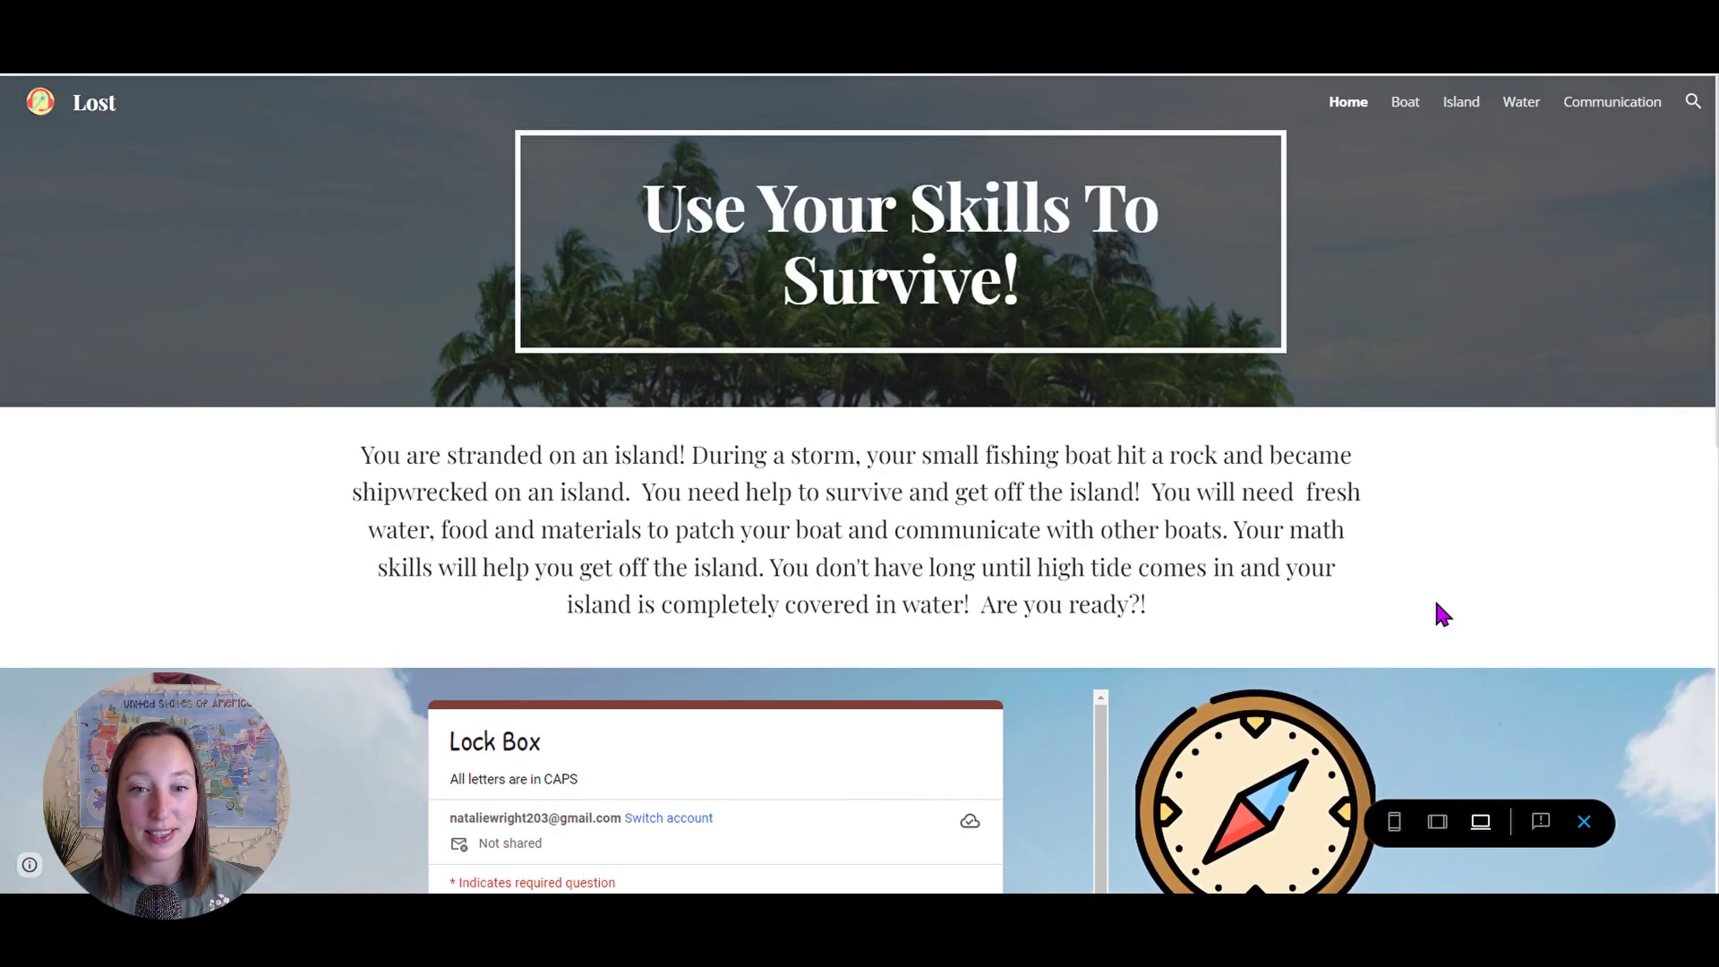
pyautogui.click(1405, 104)
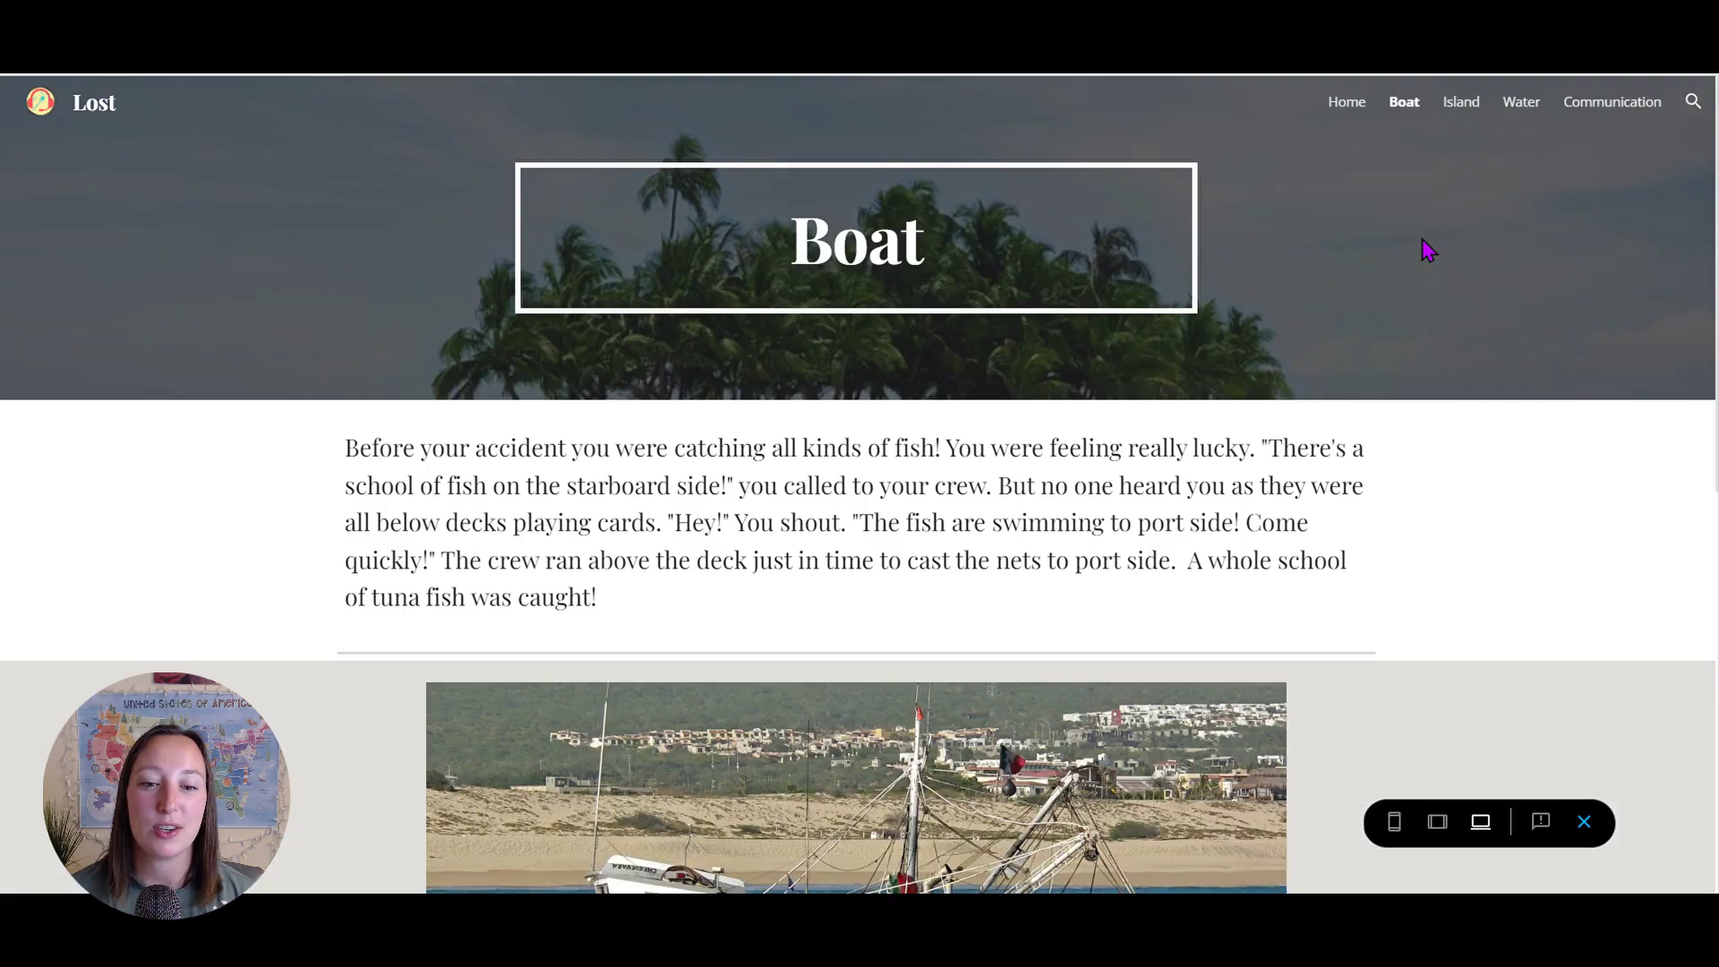
pyautogui.scroll(-6, 1442, 346)
pyautogui.scroll(6, 1443, 345)
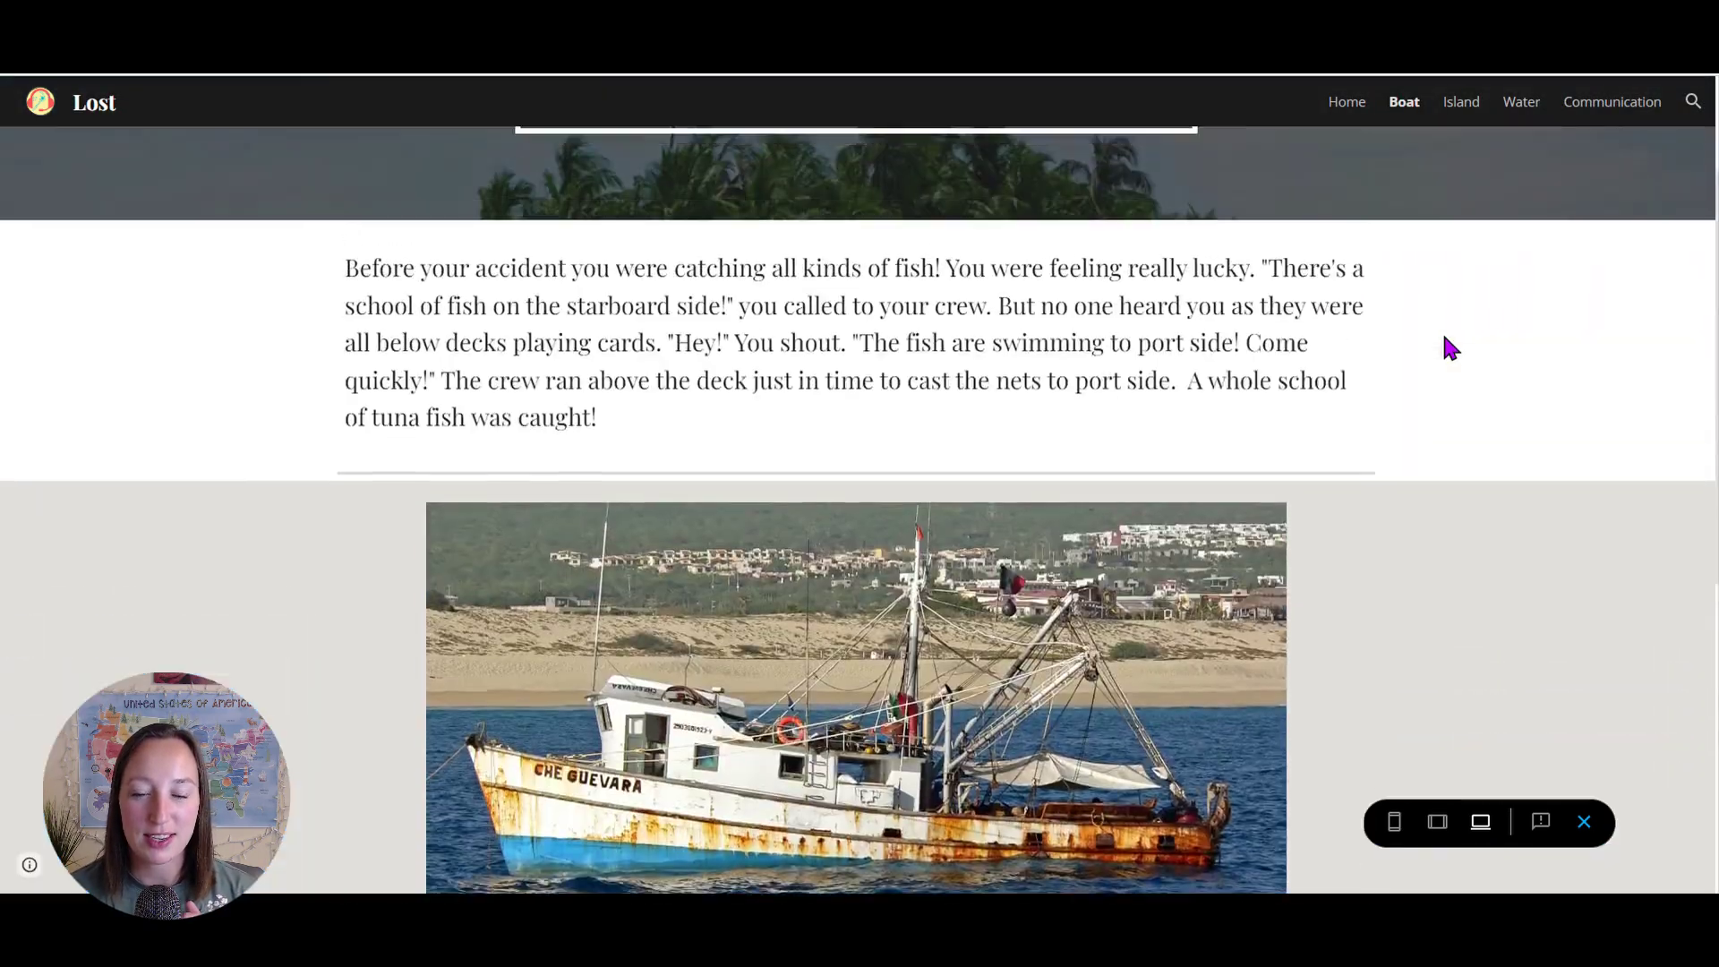
# Browse the Island page and then the Water page of the site
pyautogui.click(1467, 104)
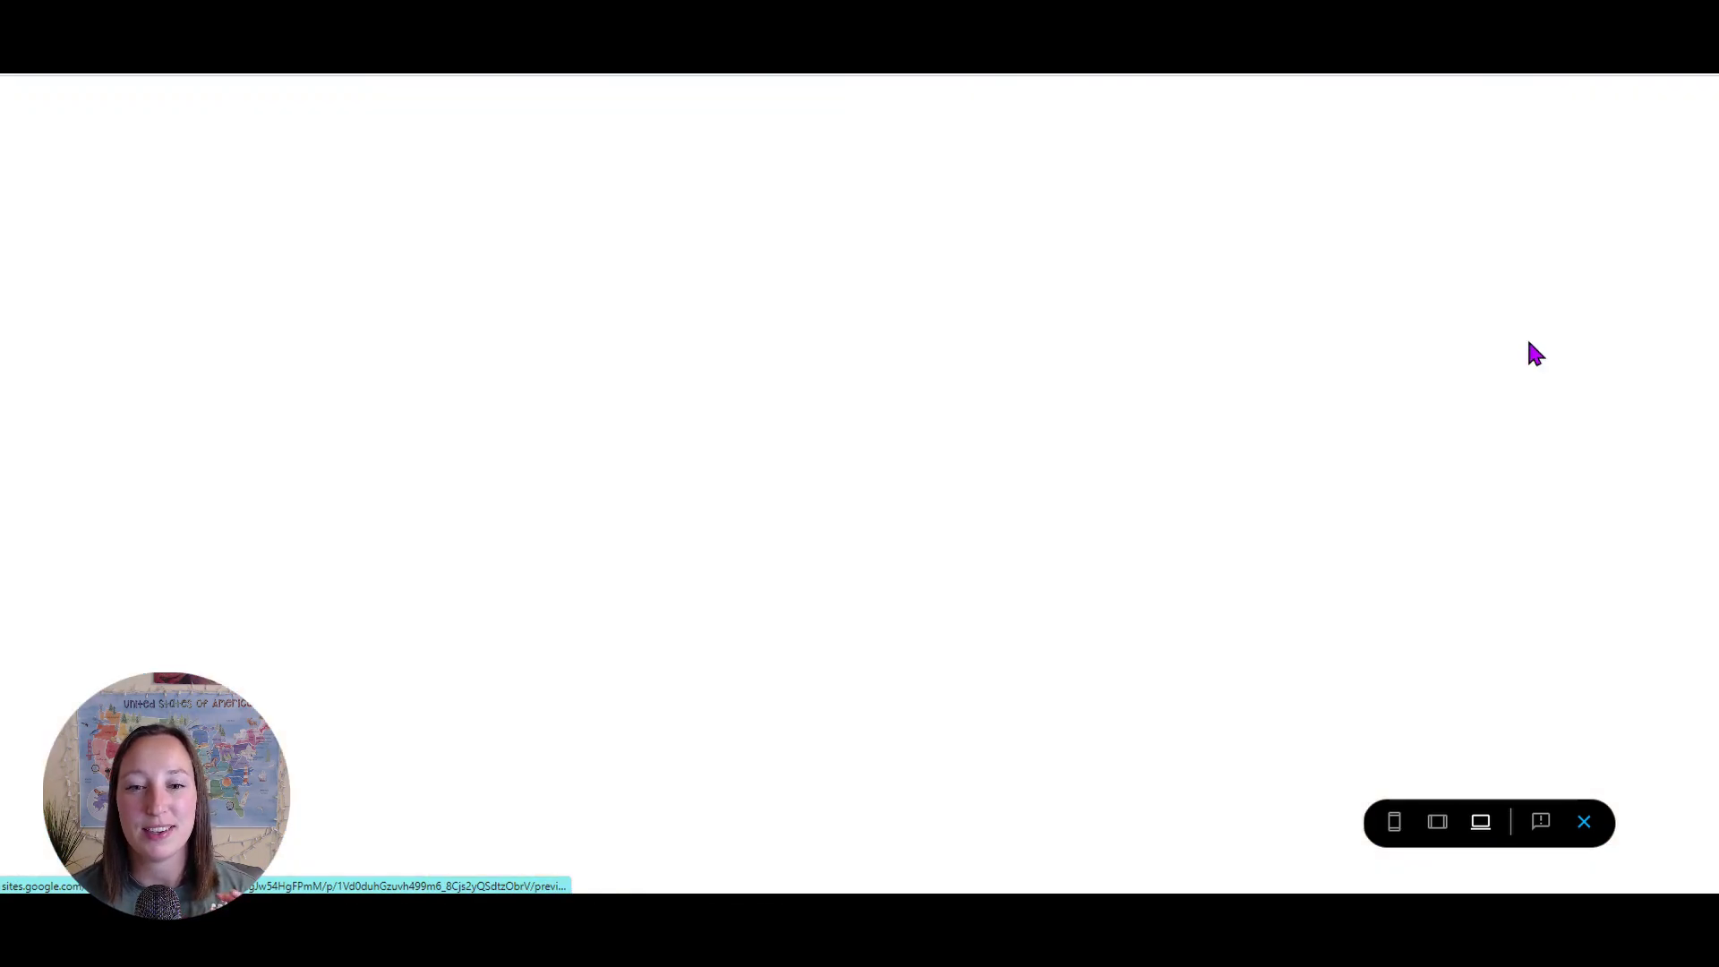
pyautogui.scroll(-5, 1531, 350)
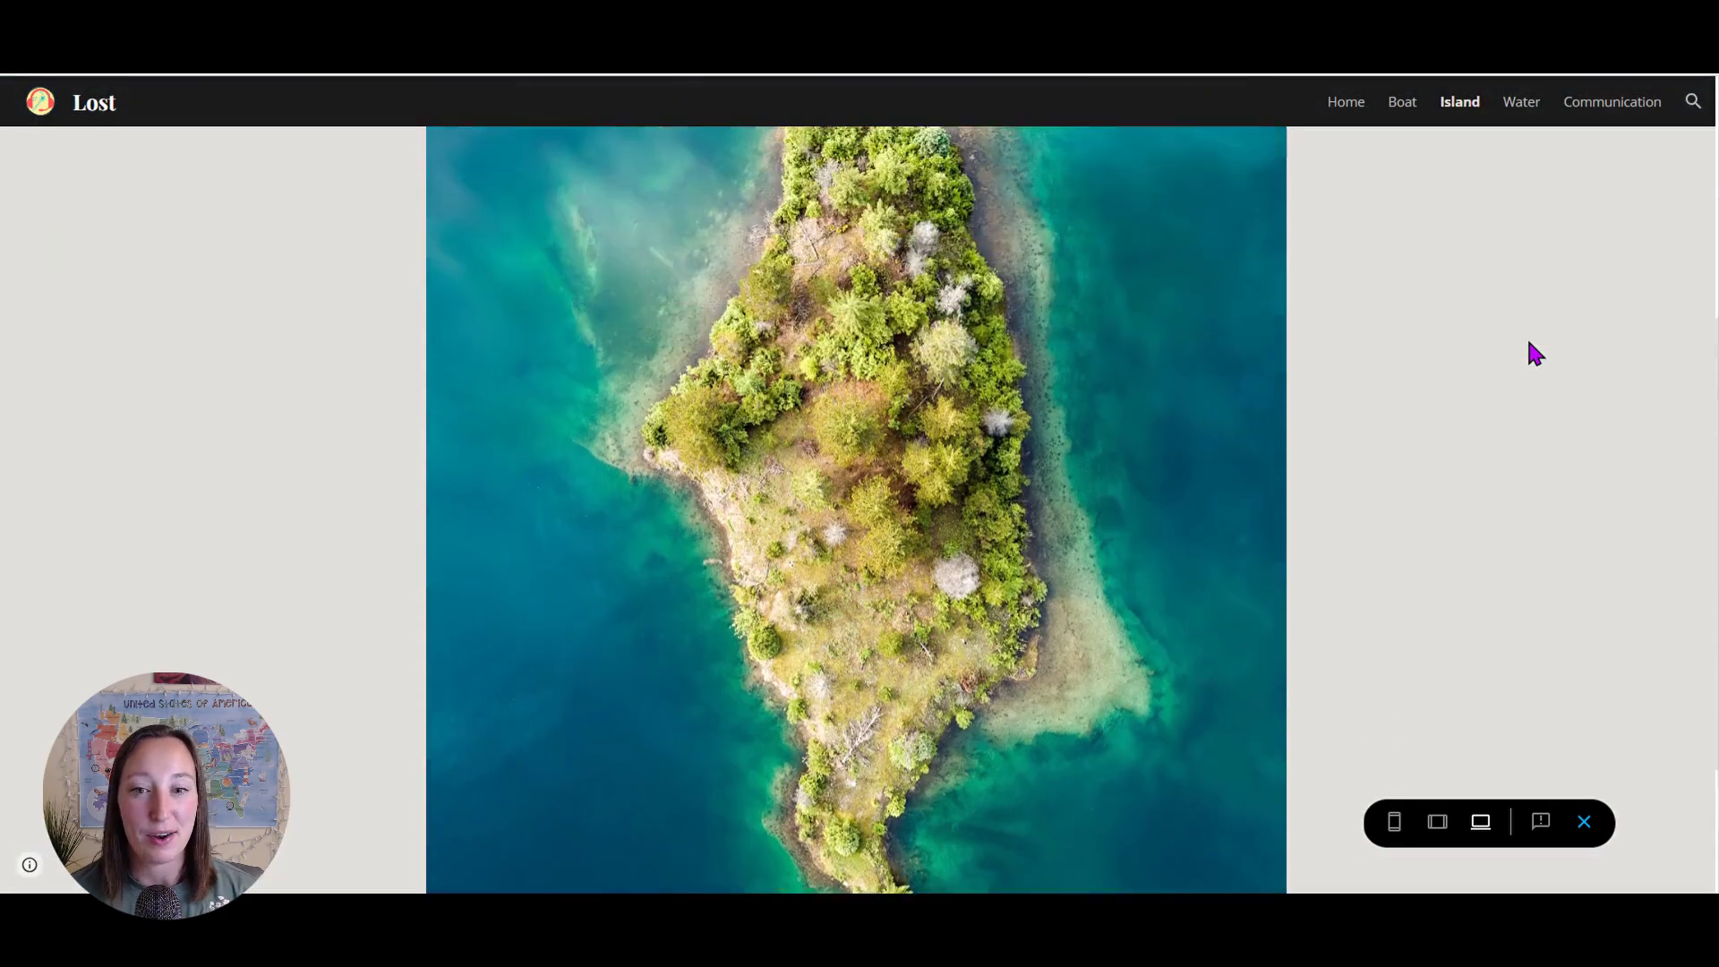
pyautogui.scroll(5, 1531, 349)
pyautogui.click(1522, 104)
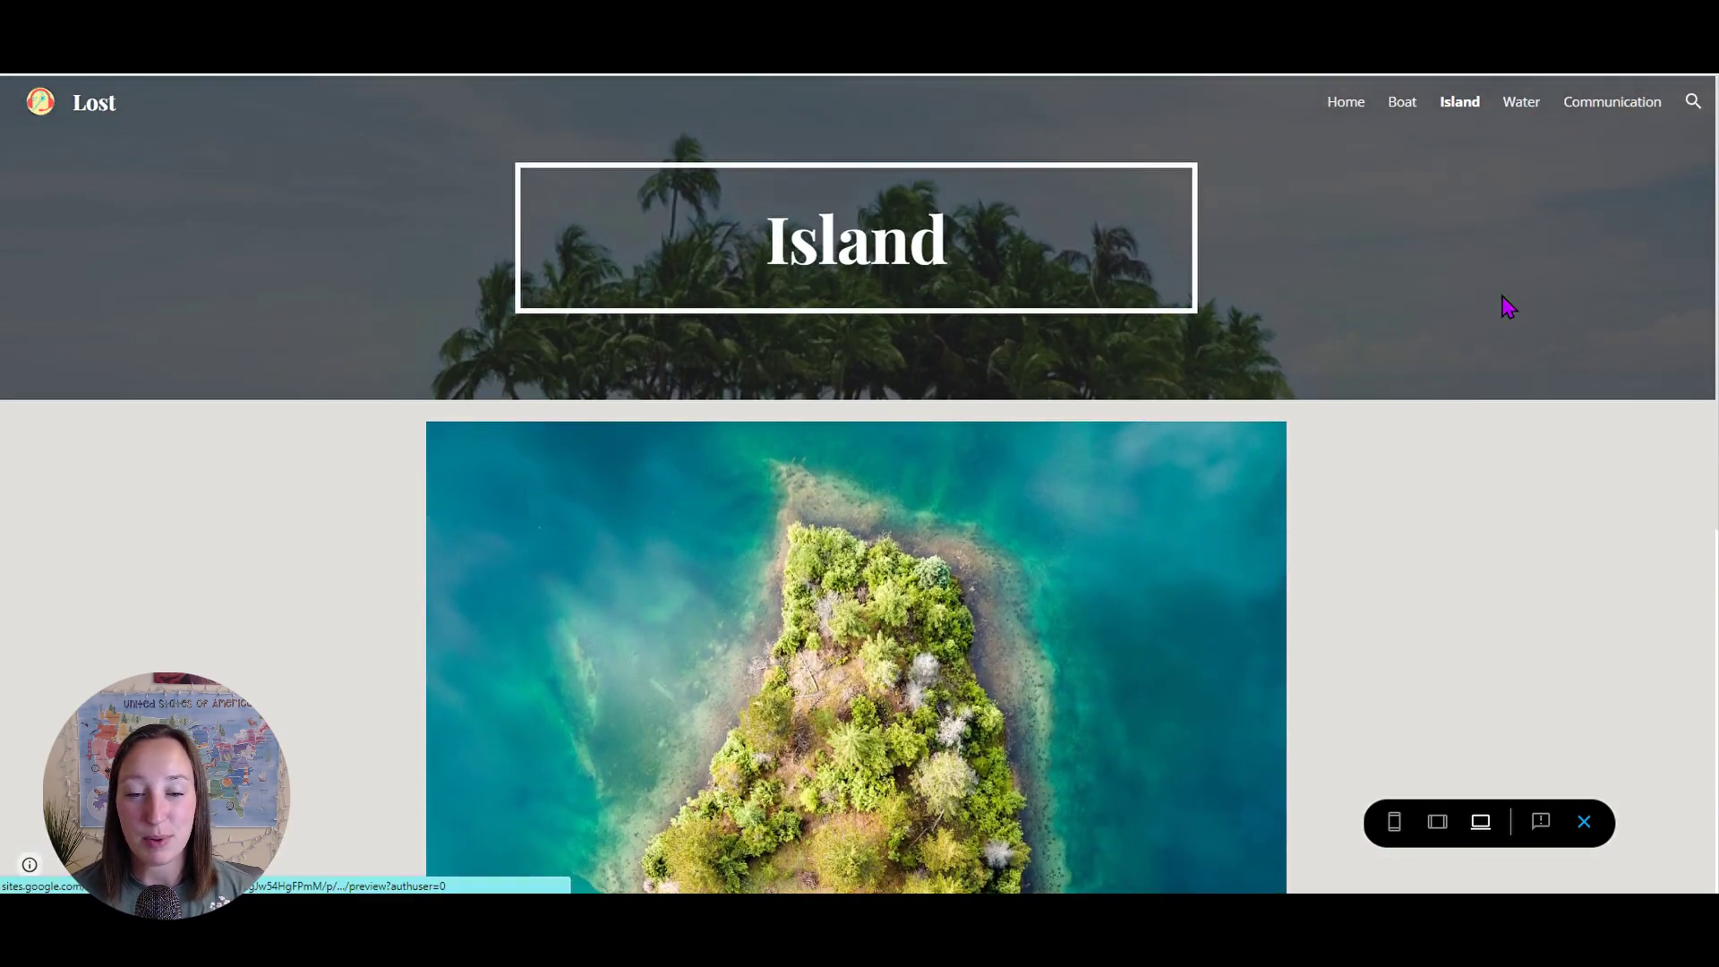
pyautogui.scroll(-3, 1500, 507)
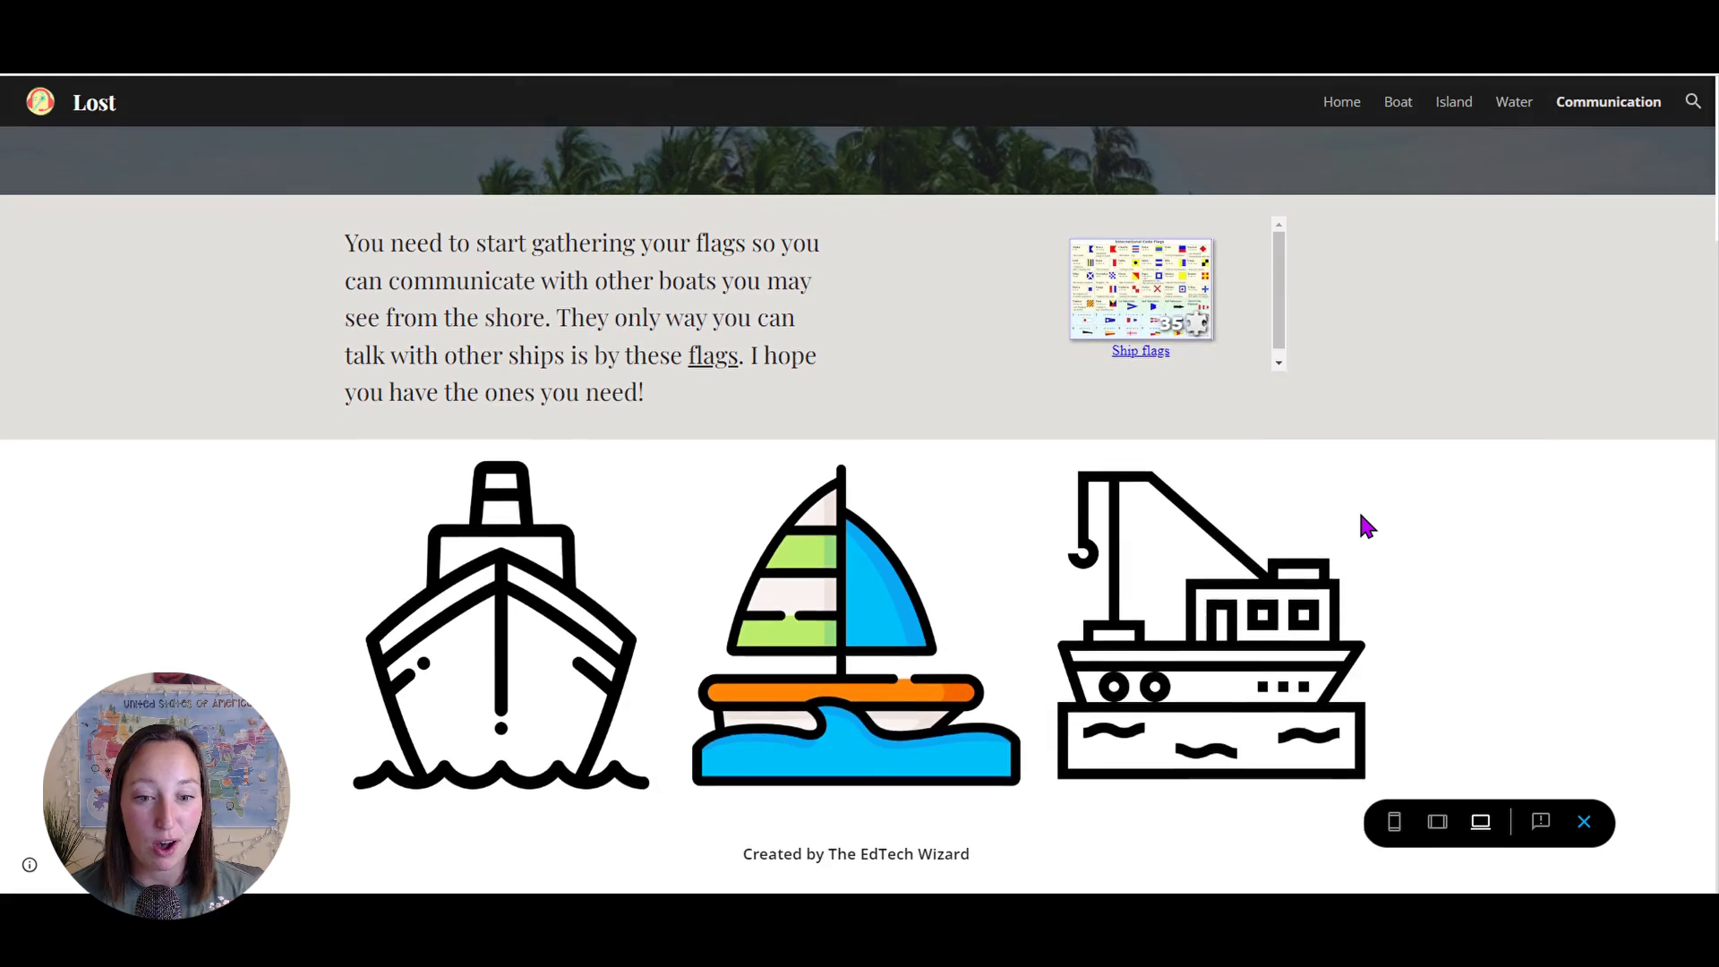
pyautogui.scroll(2, 1354, 522)
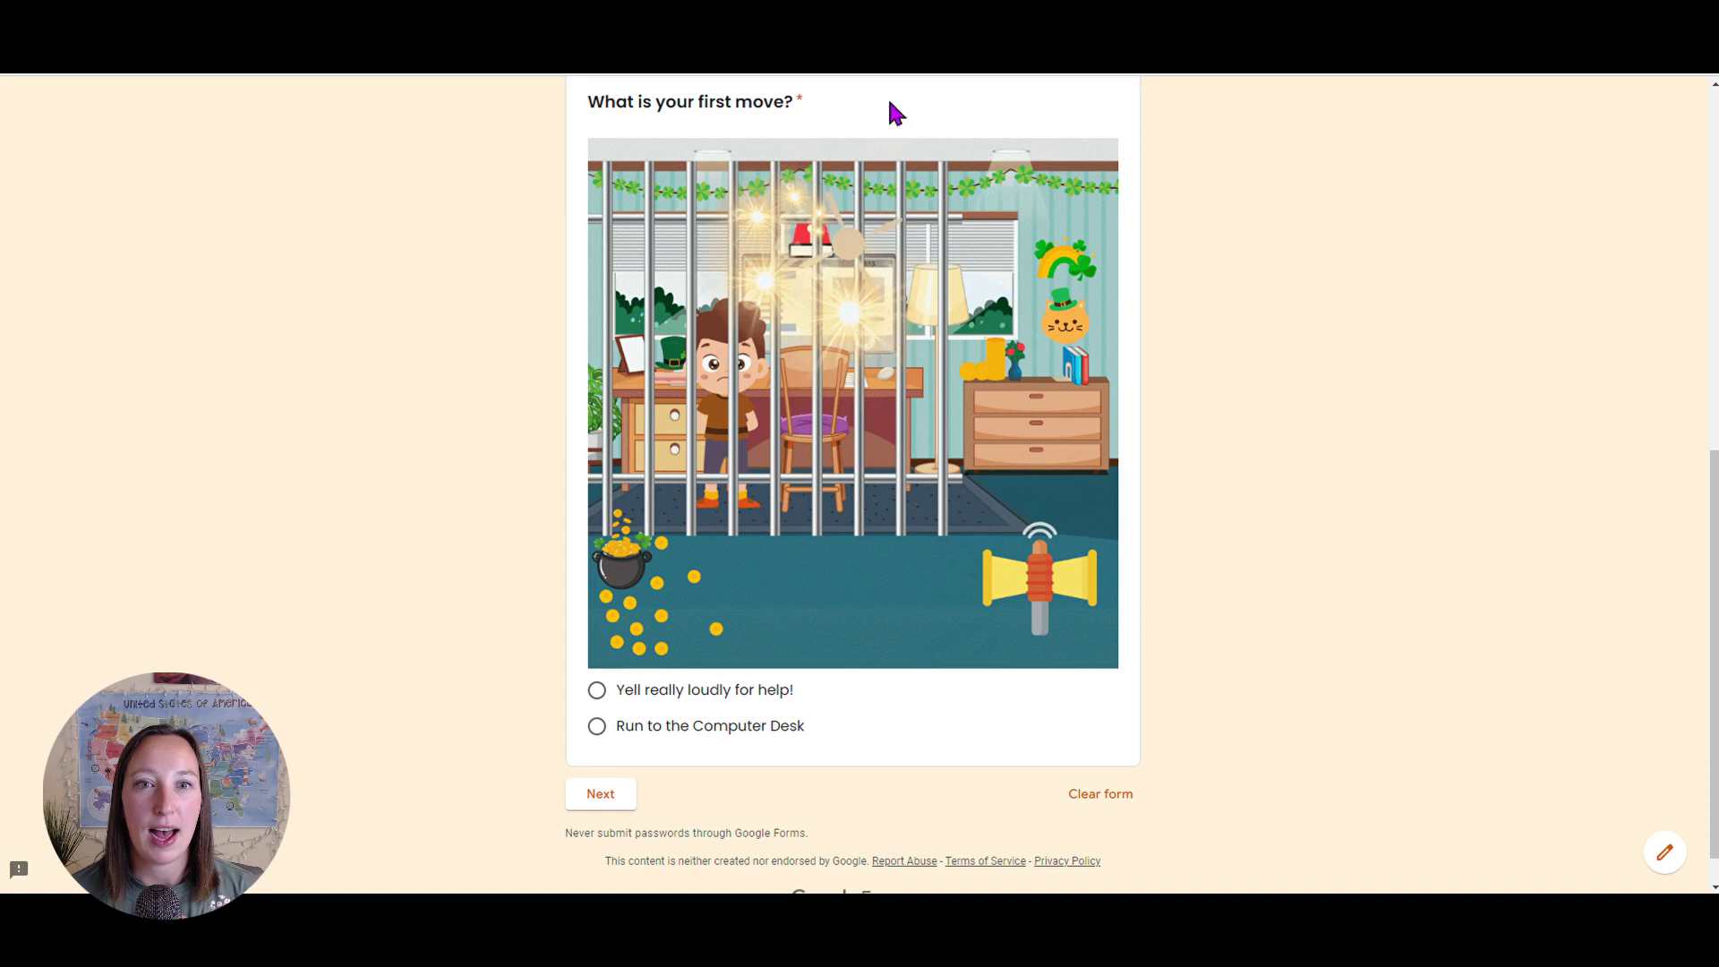
# Read the opening story, choose to start with the computer, and continue to the COMPUTER section
pyautogui.scroll(8, 787, 92)
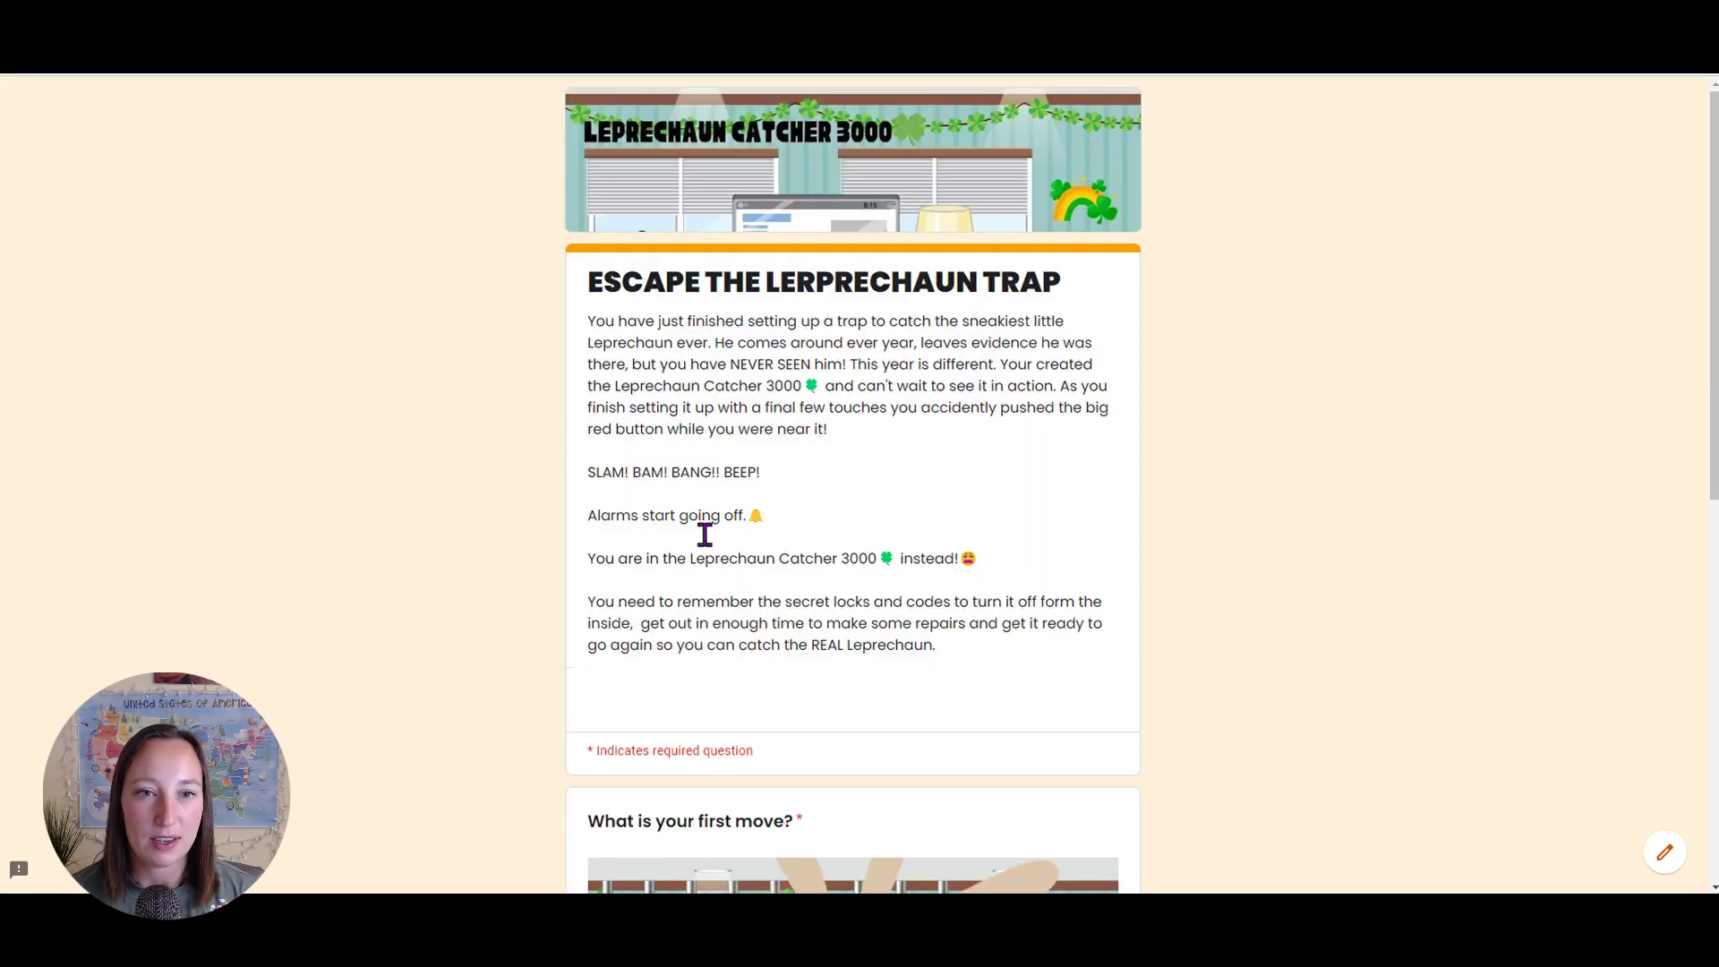
pyautogui.scroll(-4, 1016, 660)
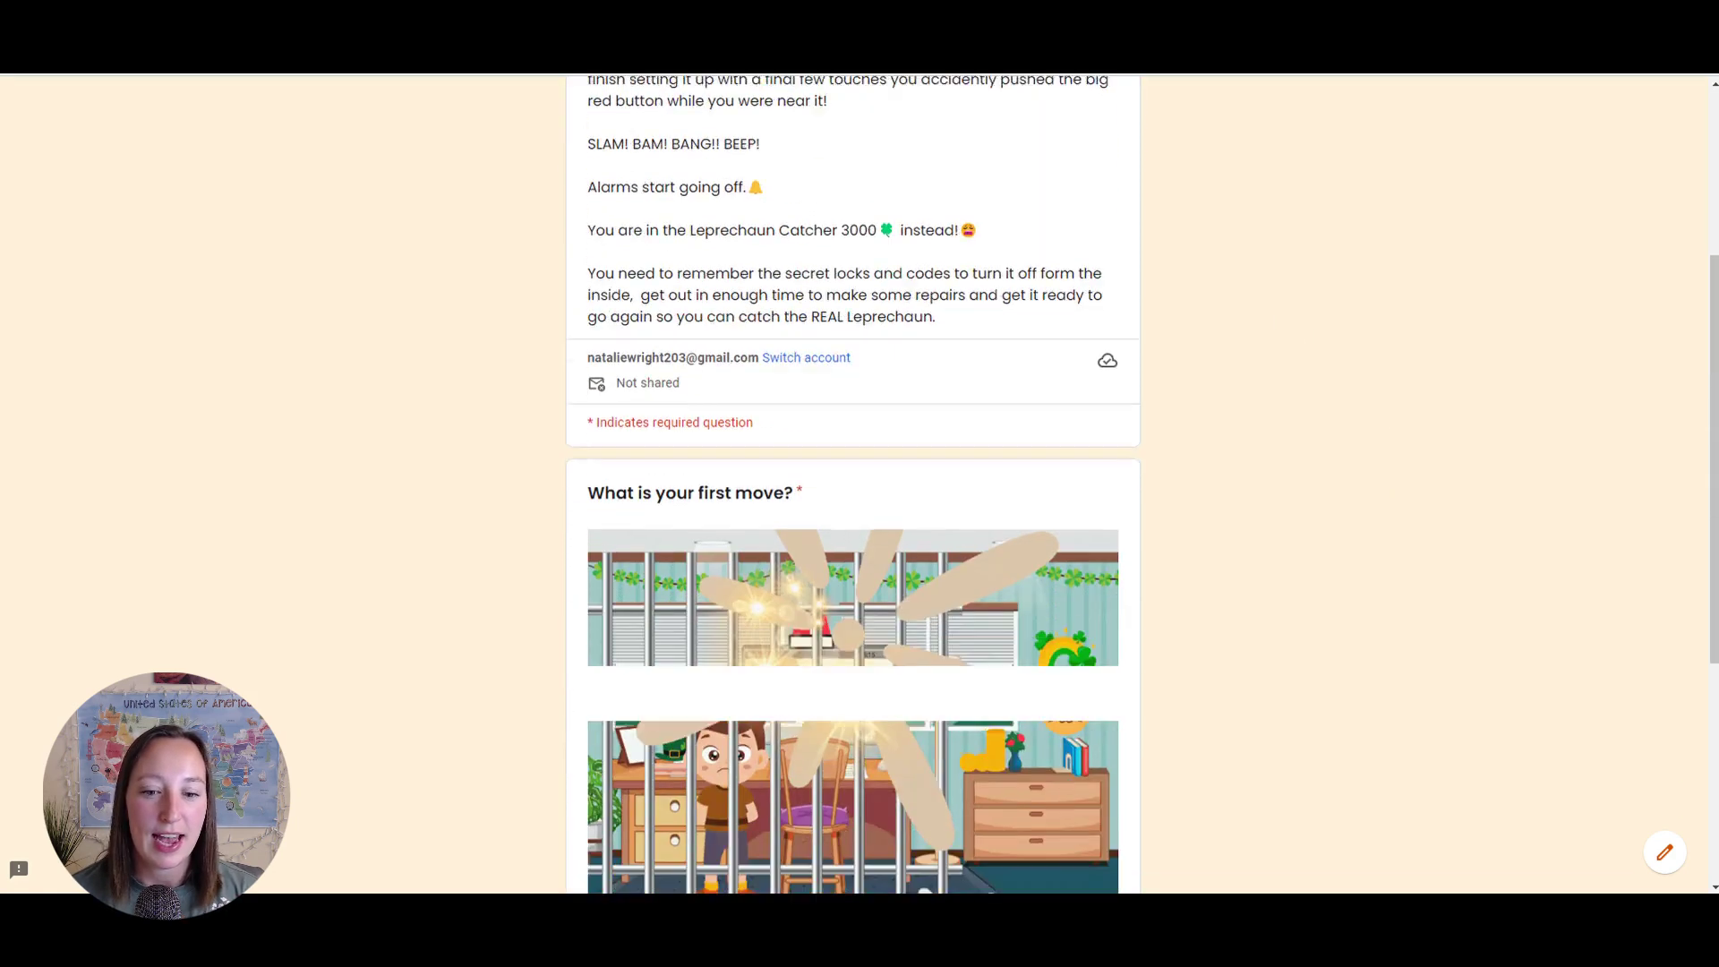
pyautogui.scroll(-5, 852, 483)
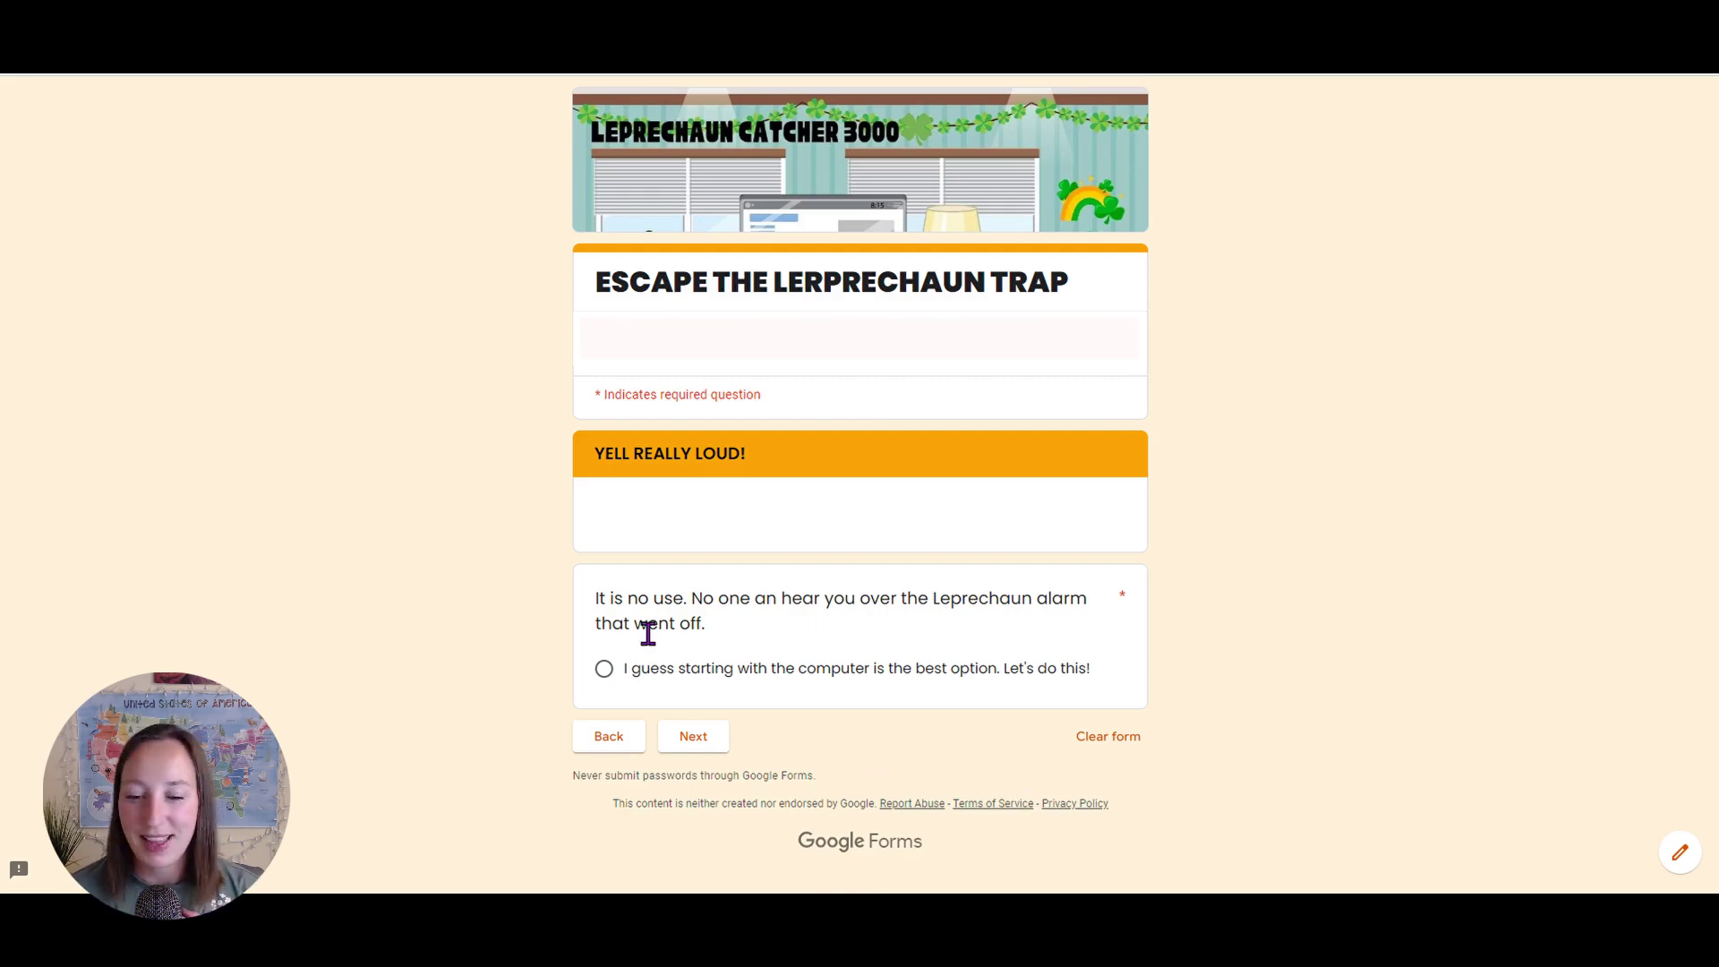
pyautogui.click(605, 672)
pyautogui.click(693, 741)
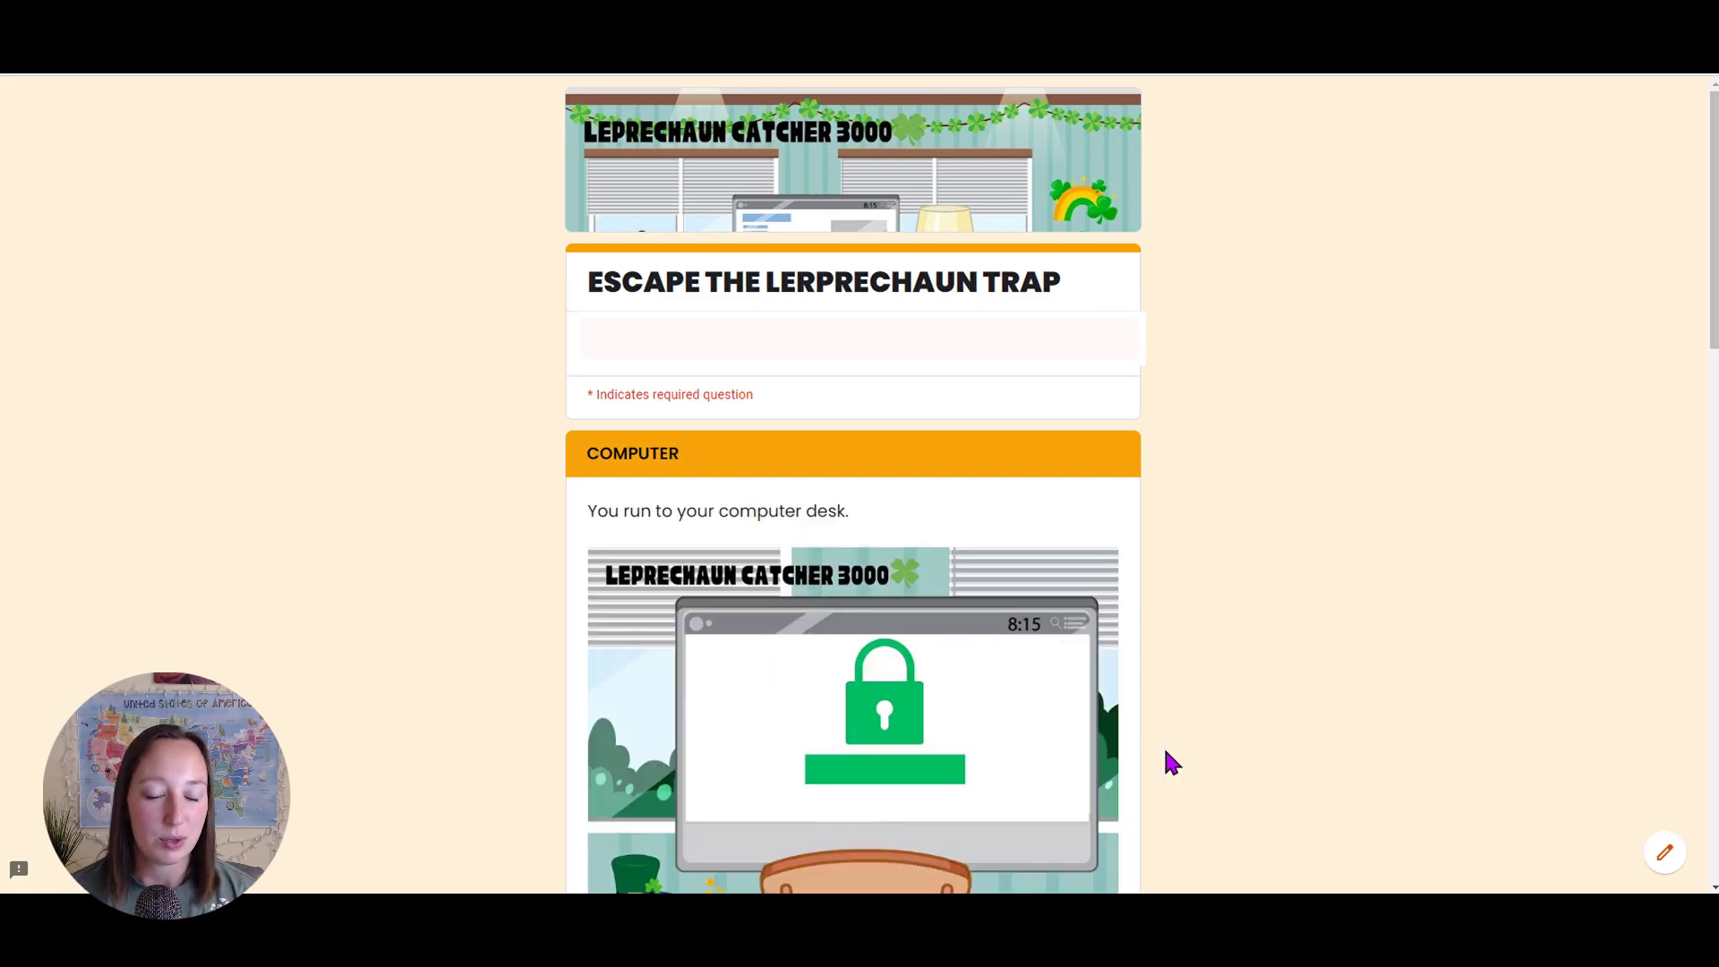
# Choose to solve the clue to remember the password and continue to TASK 1
pyautogui.scroll(-4, 1166, 752)
pyautogui.scroll(-14, 1165, 752)
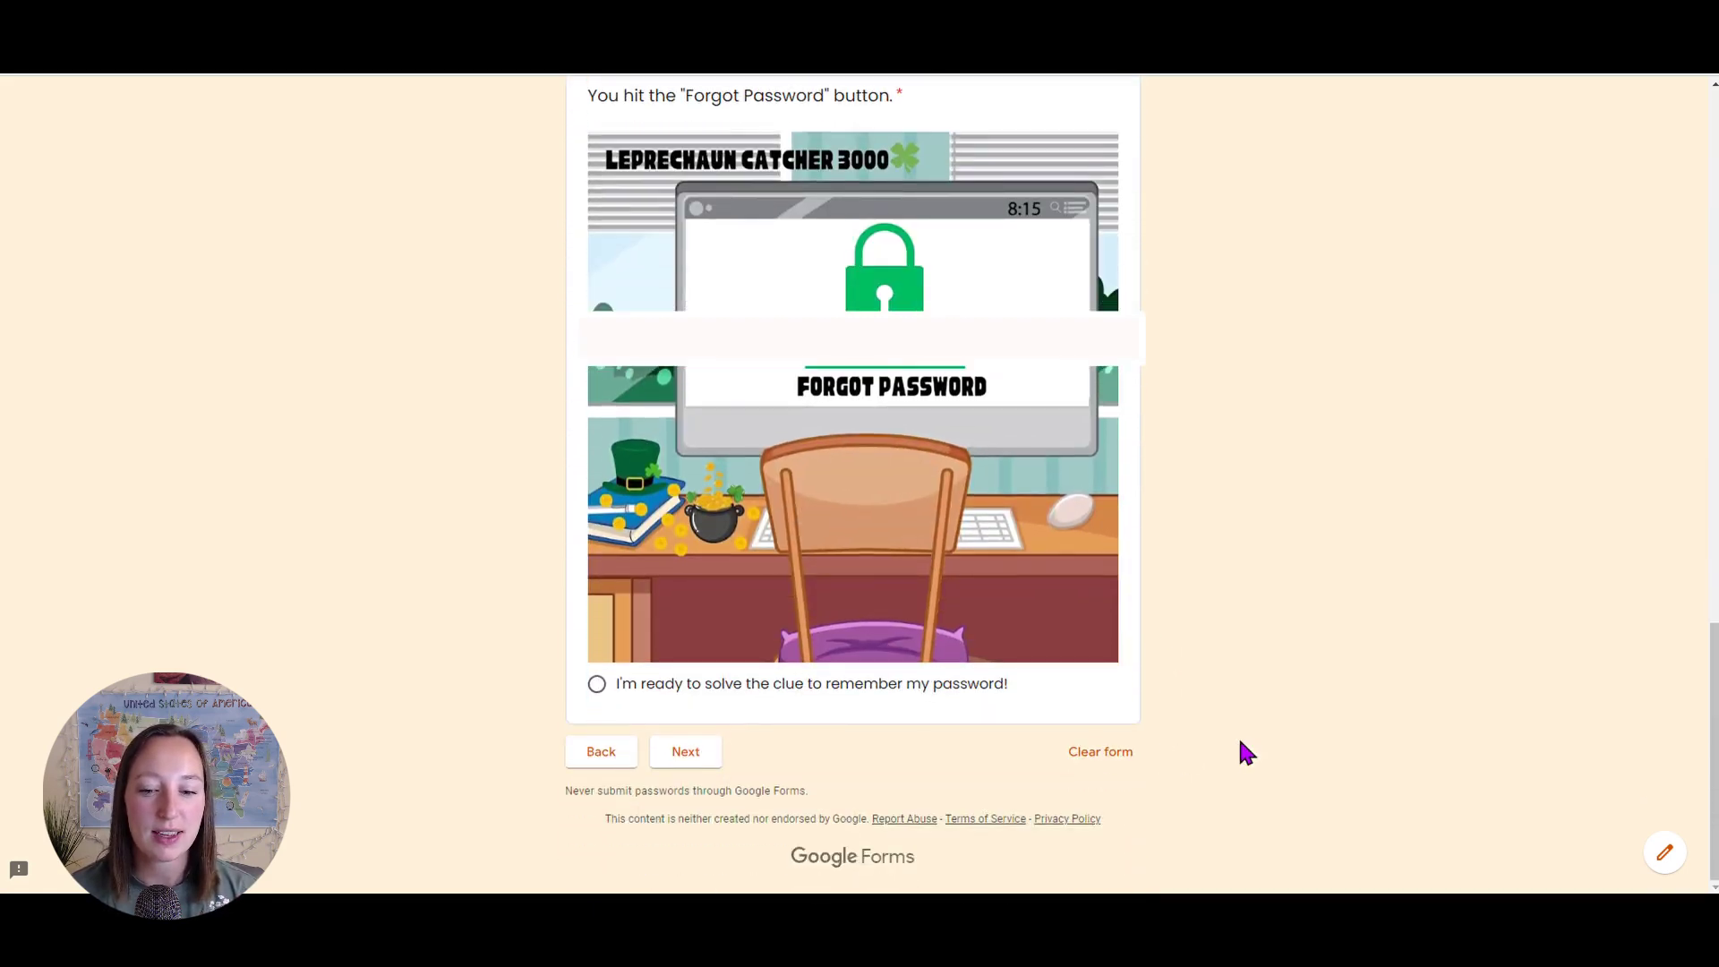
pyautogui.click(596, 683)
pyautogui.click(685, 751)
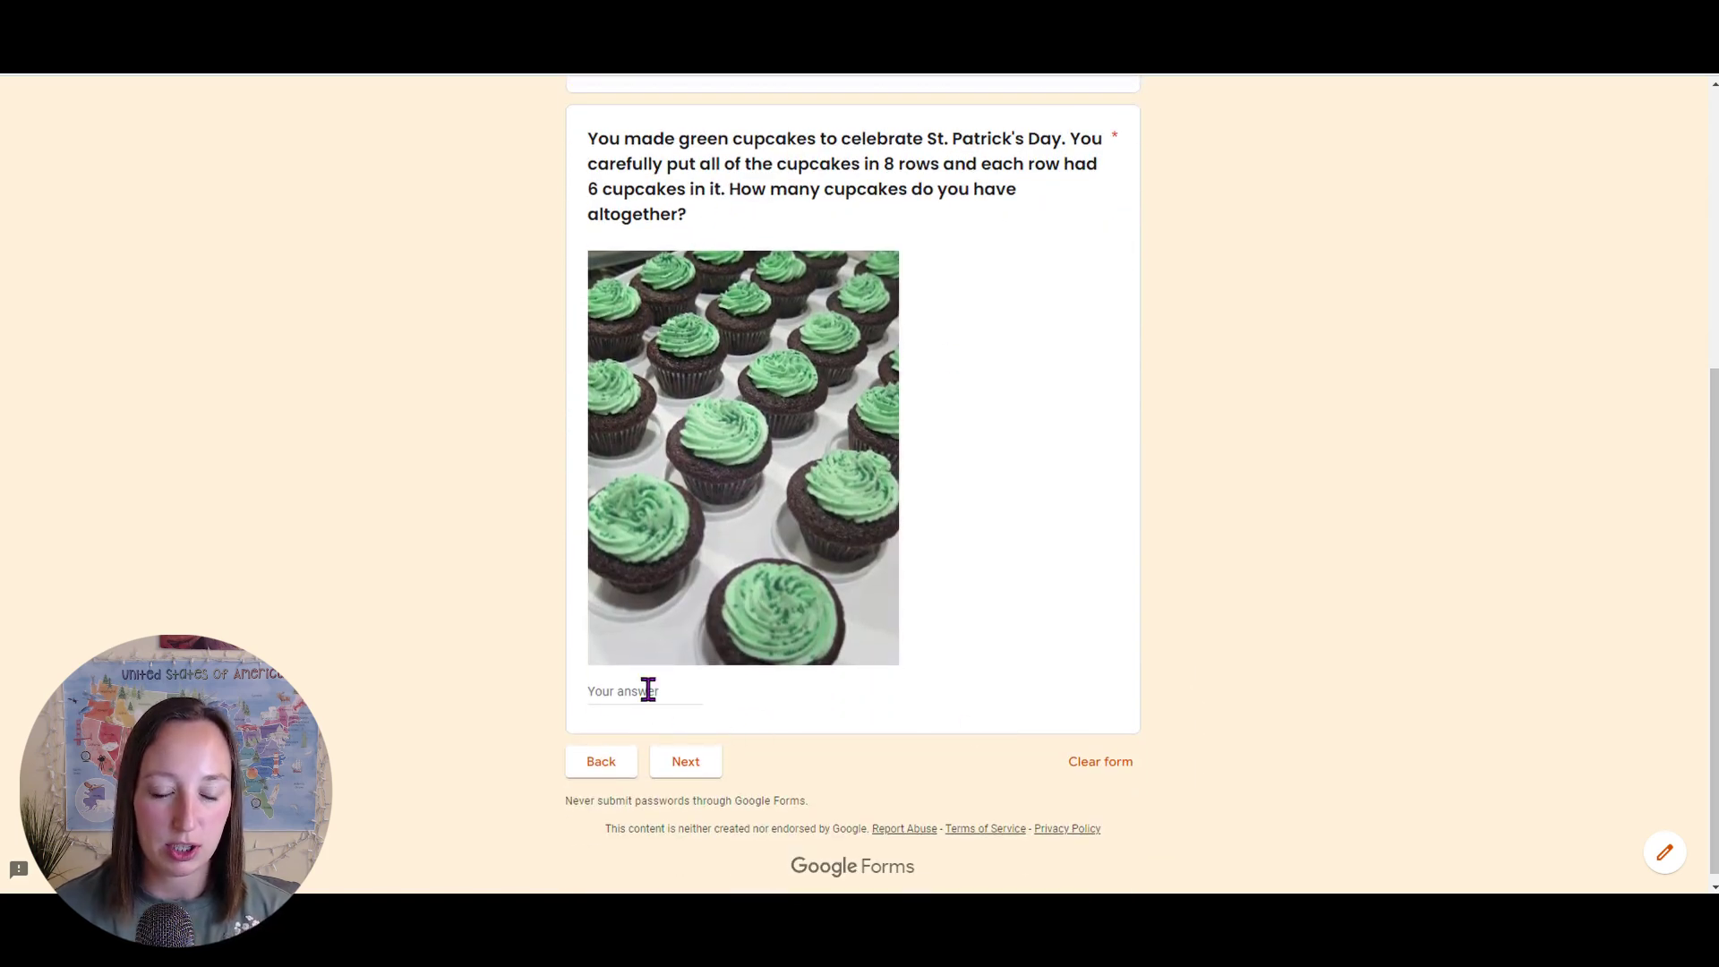
# Try 2 as the cupcake answer, then replace it with 48 and submit
pyautogui.click(602, 690)
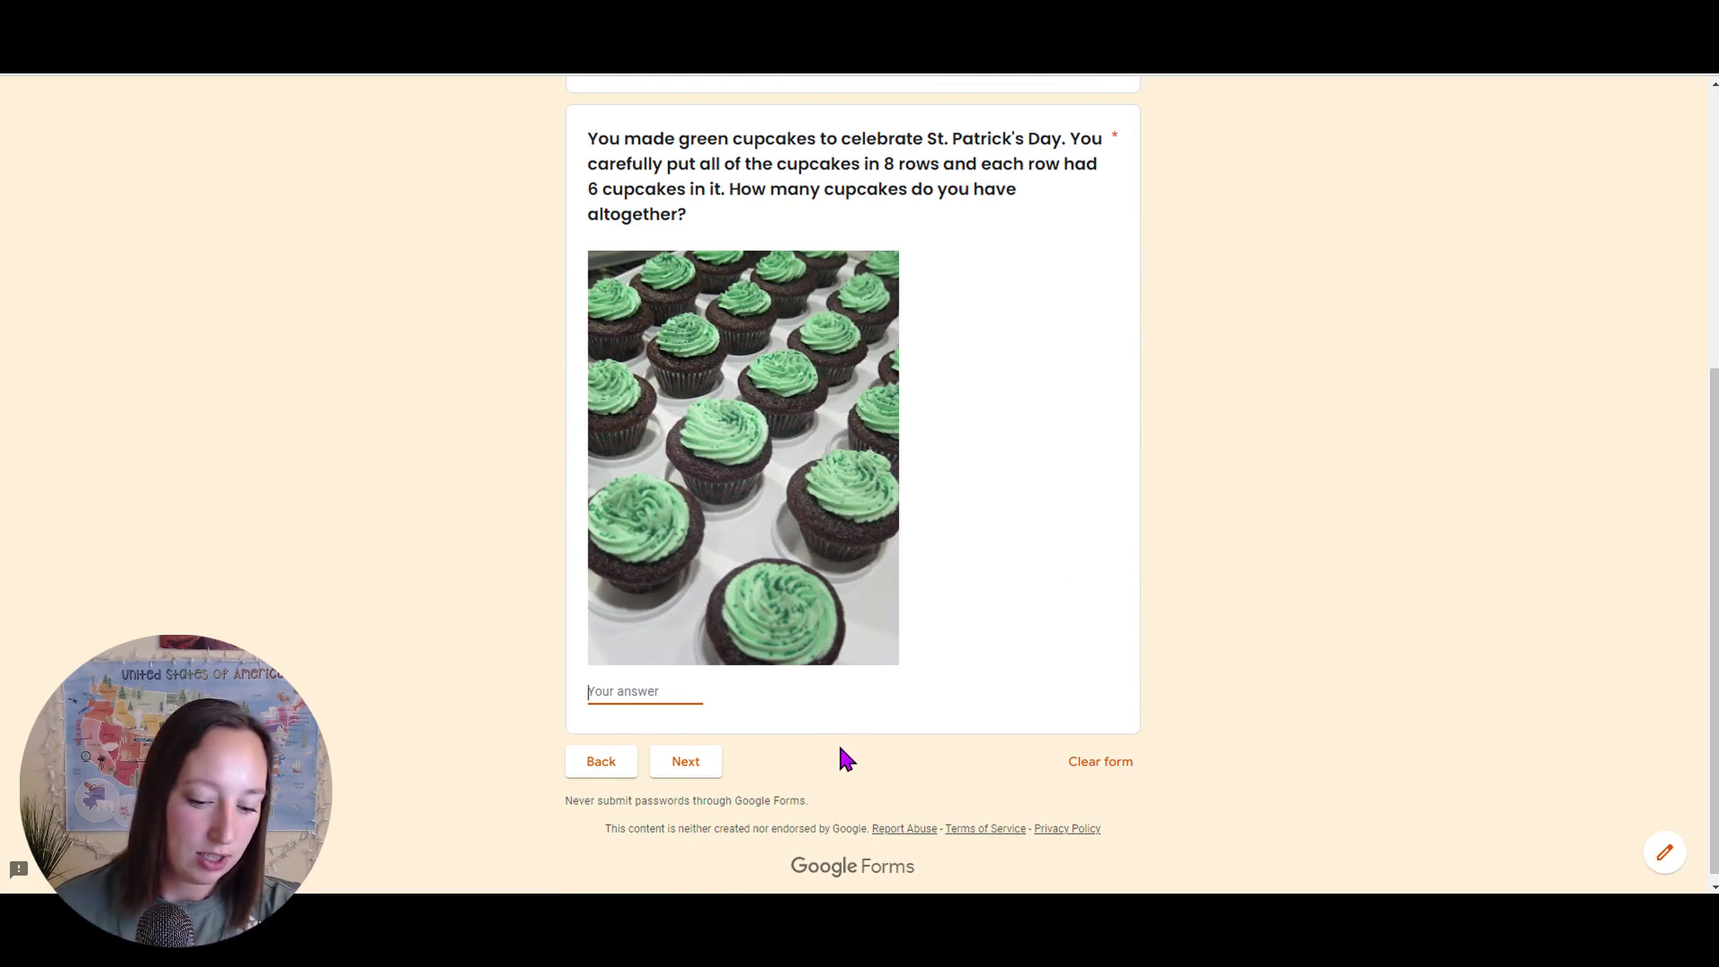
pyautogui.write('2')
pyautogui.click(707, 765)
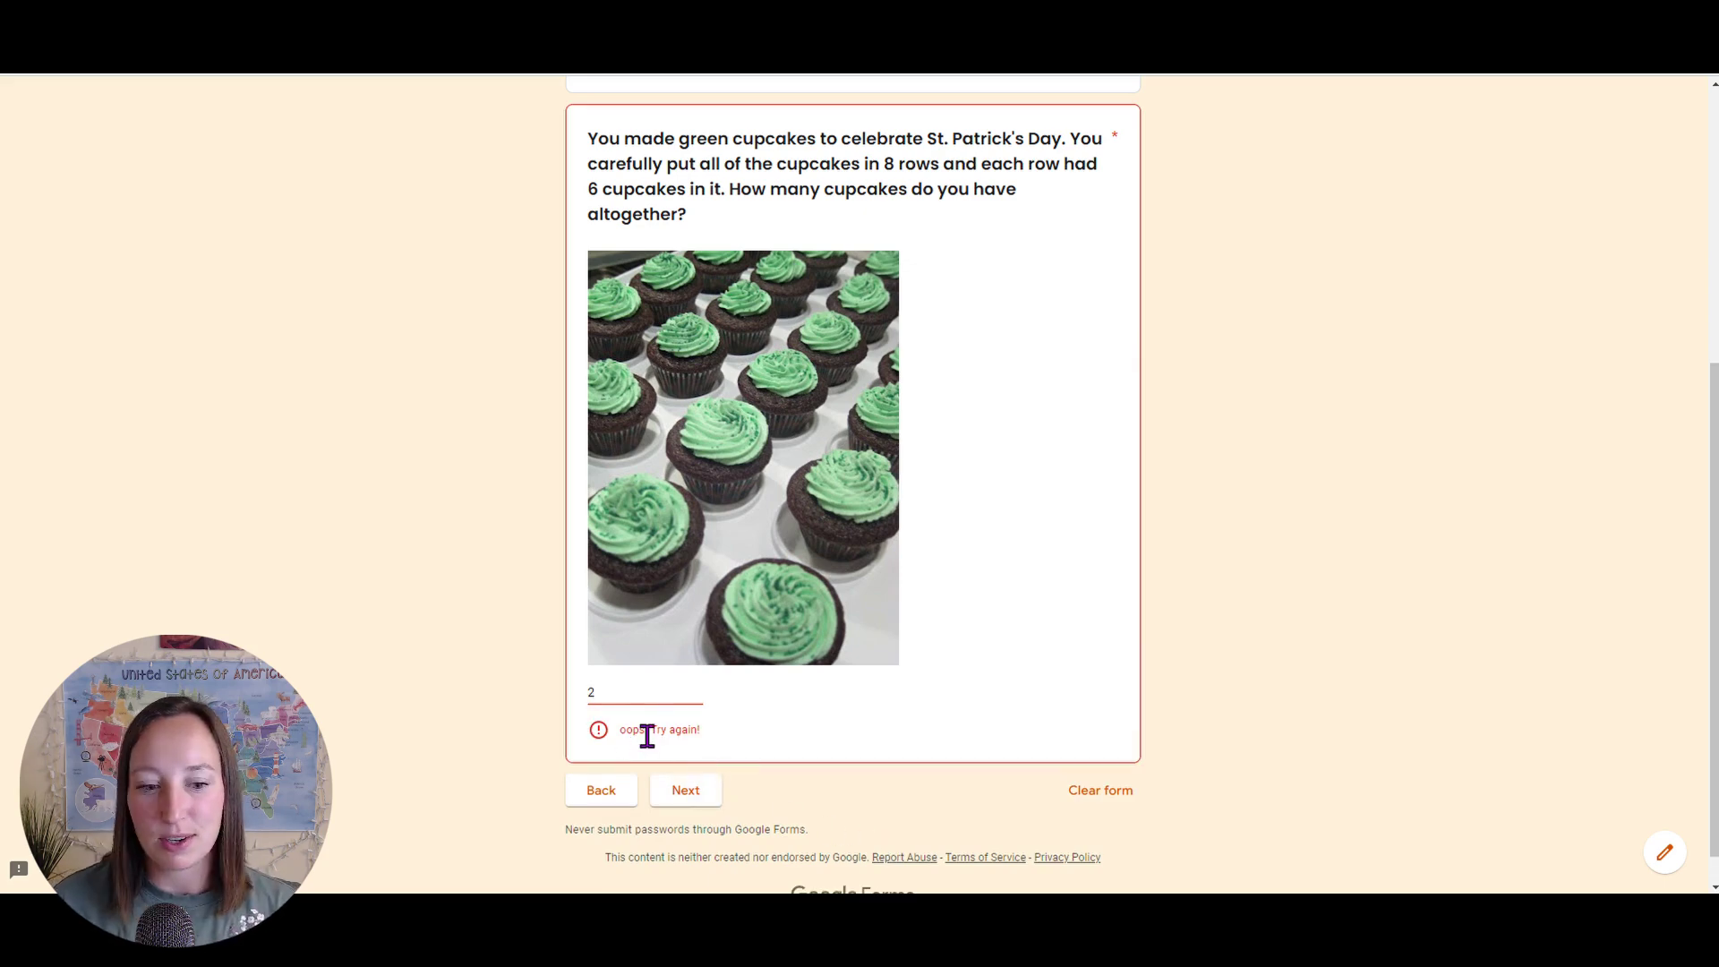
pyautogui.doubleClick(621, 693)
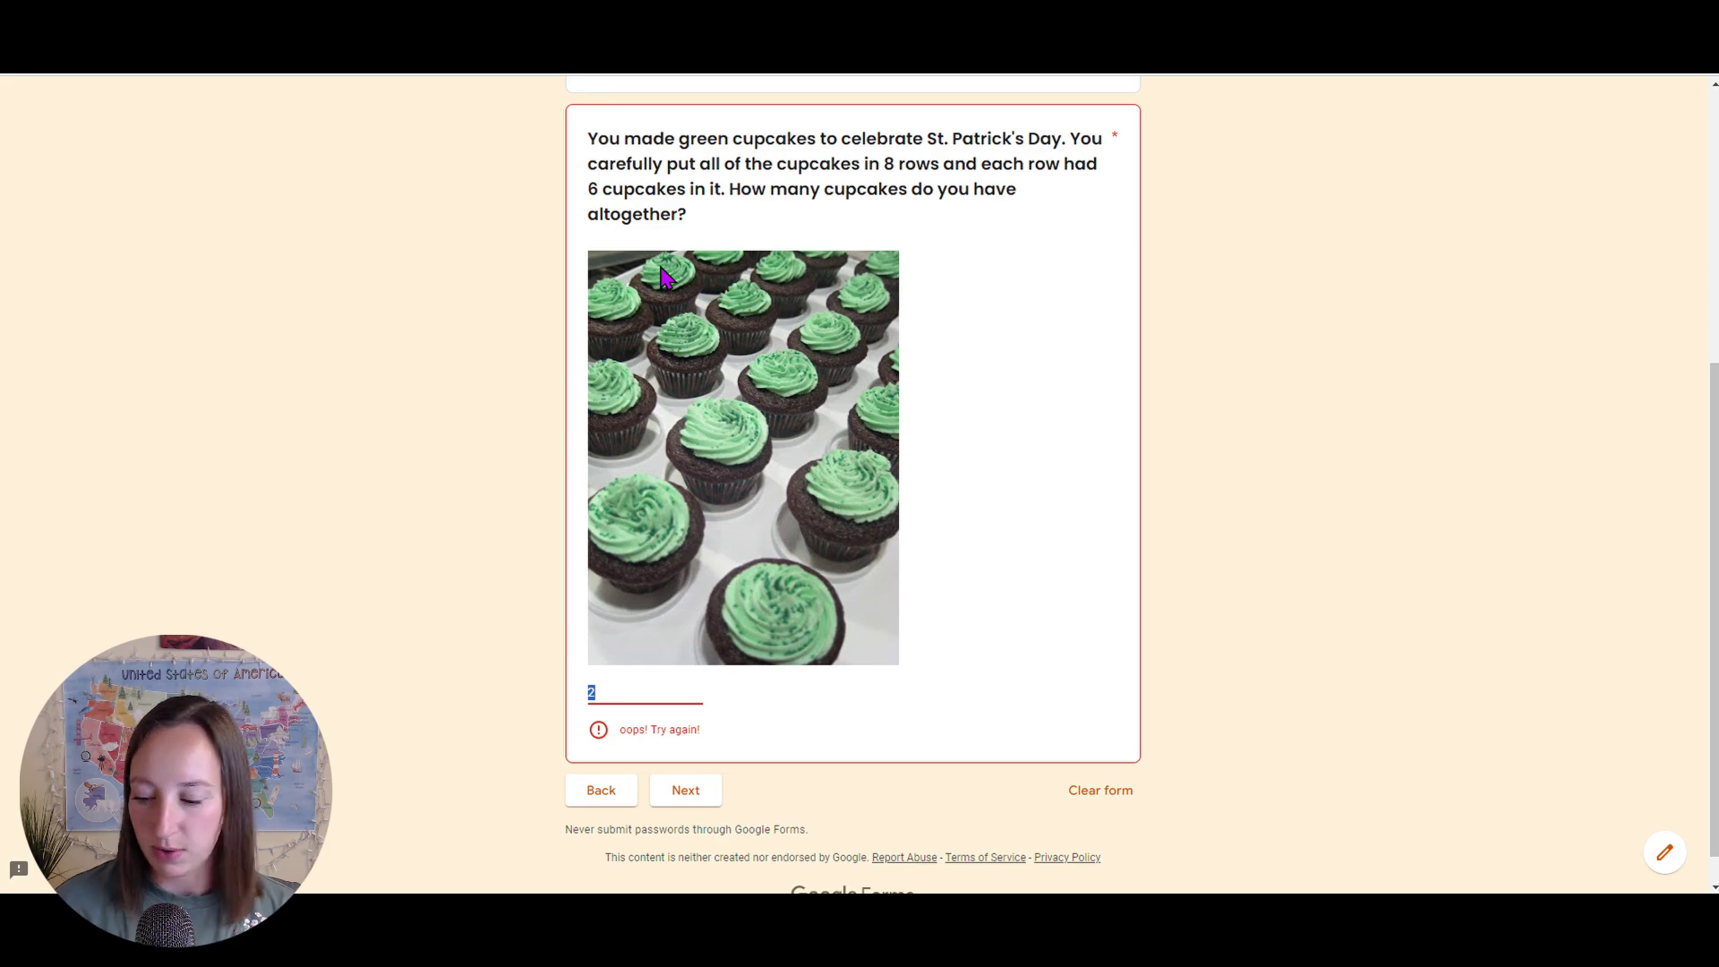
pyautogui.write('48')
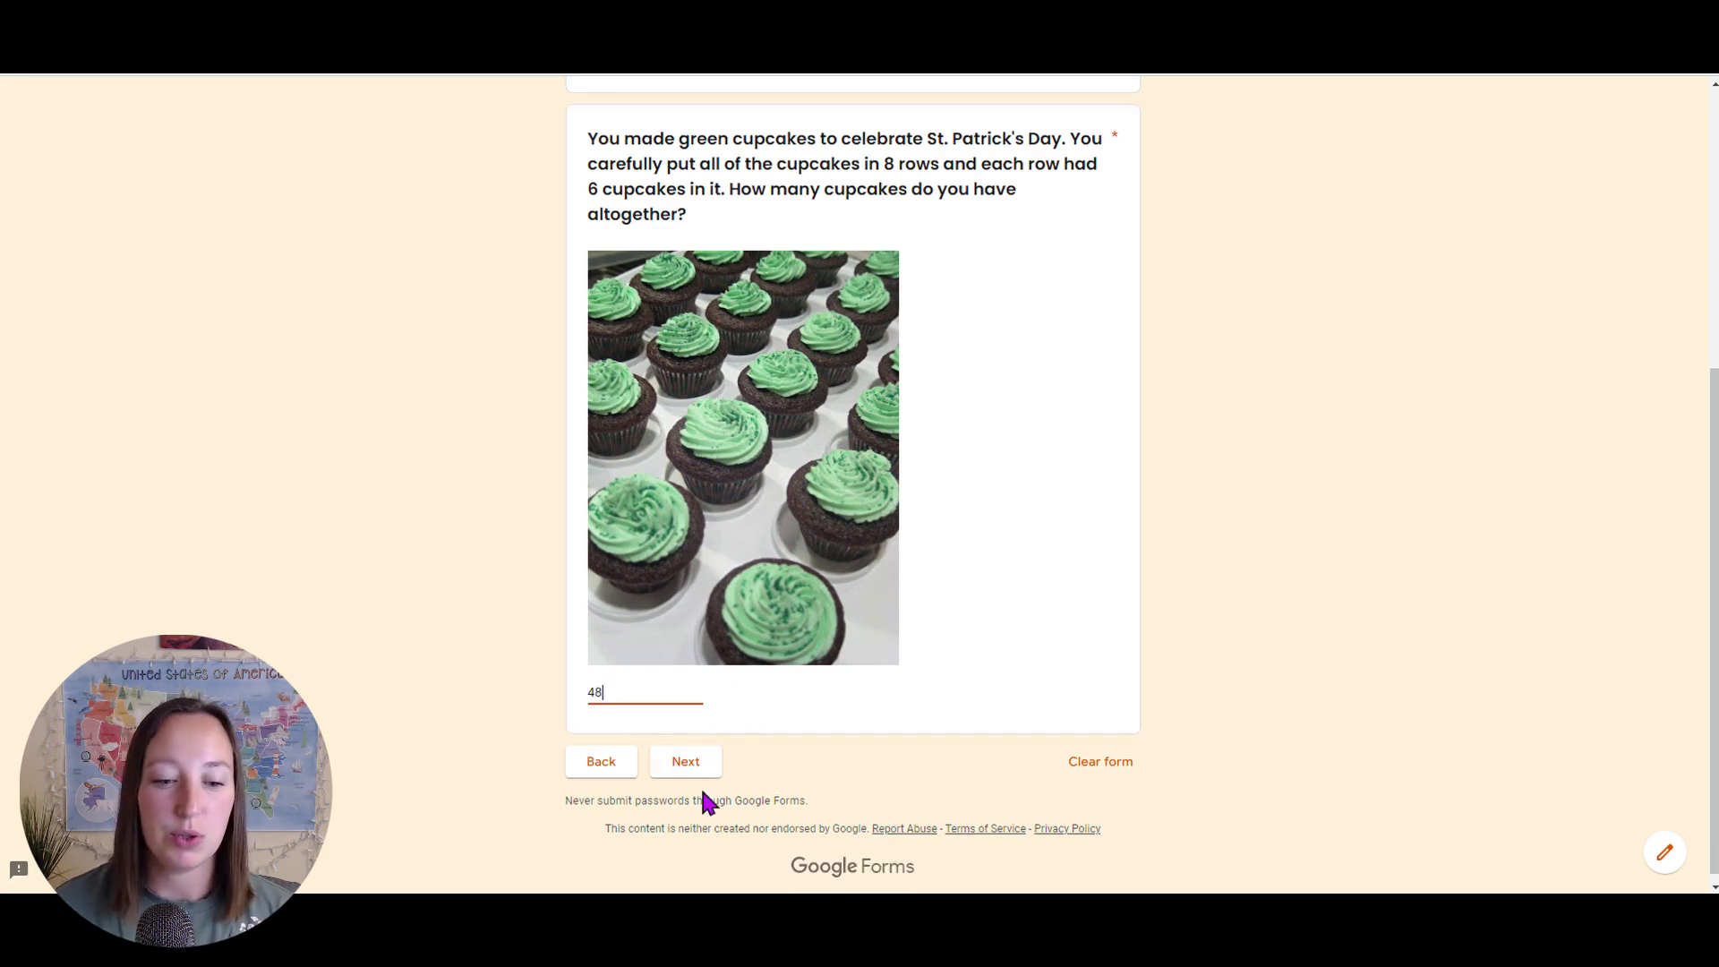
pyautogui.click(687, 763)
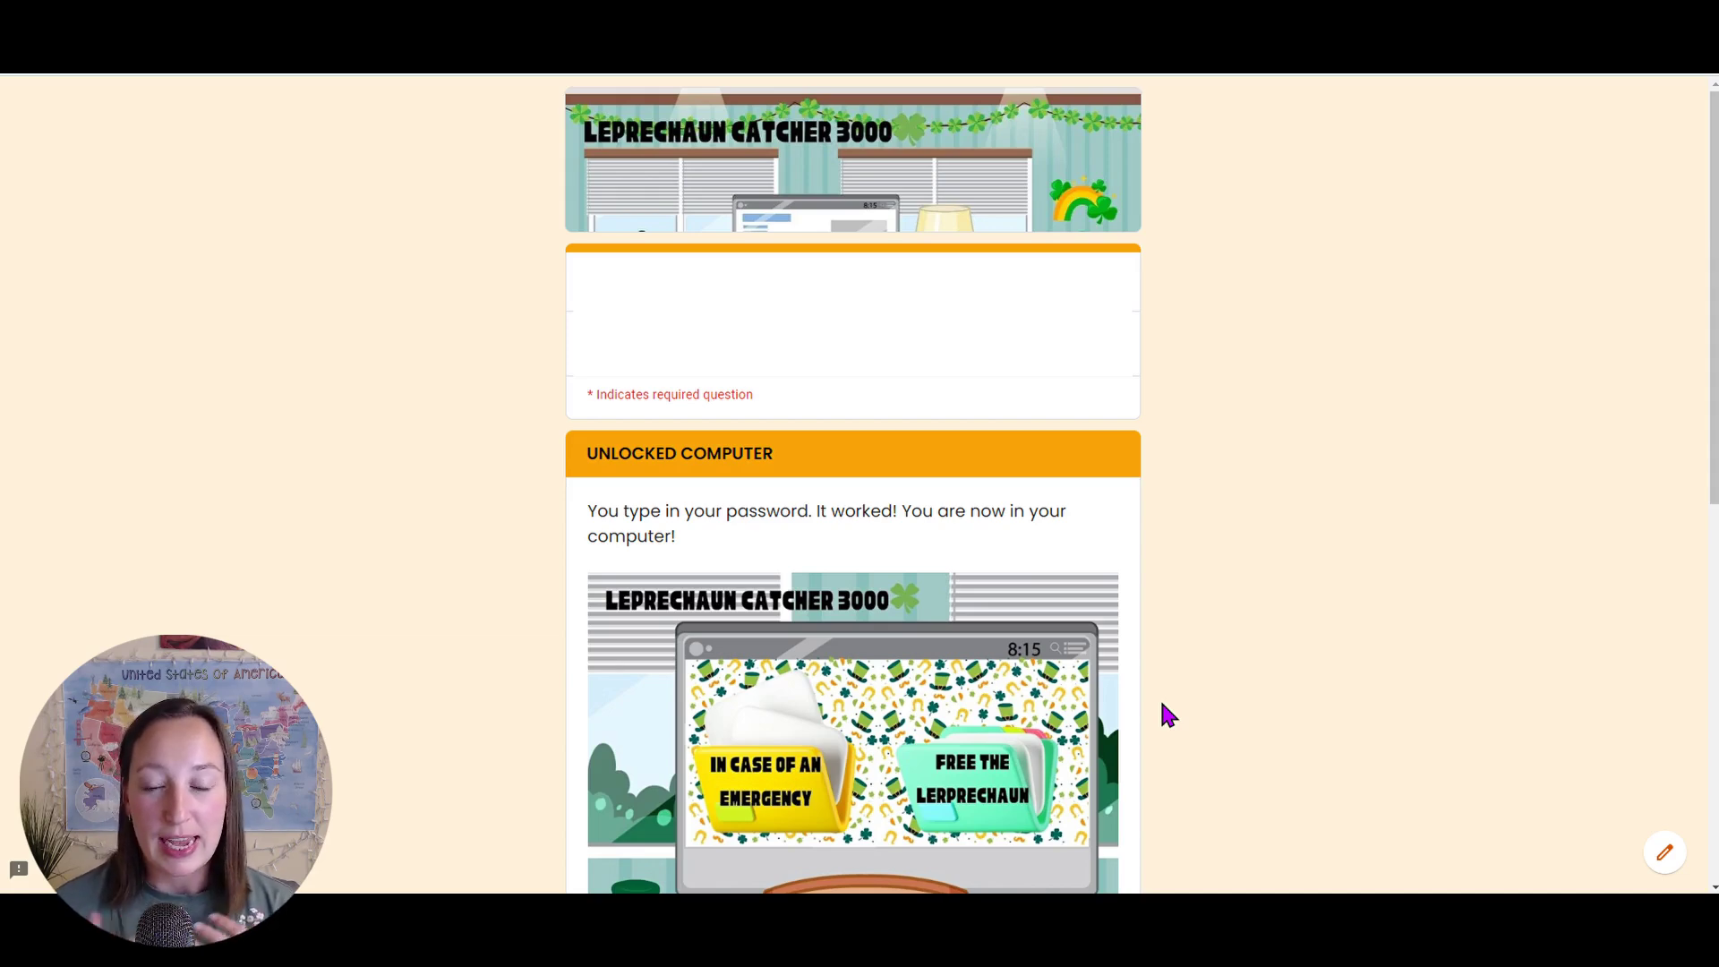
# Read the Unlocked Computer section and choose the 'In case of an Emergency' folder
pyautogui.scroll(-6, 1162, 706)
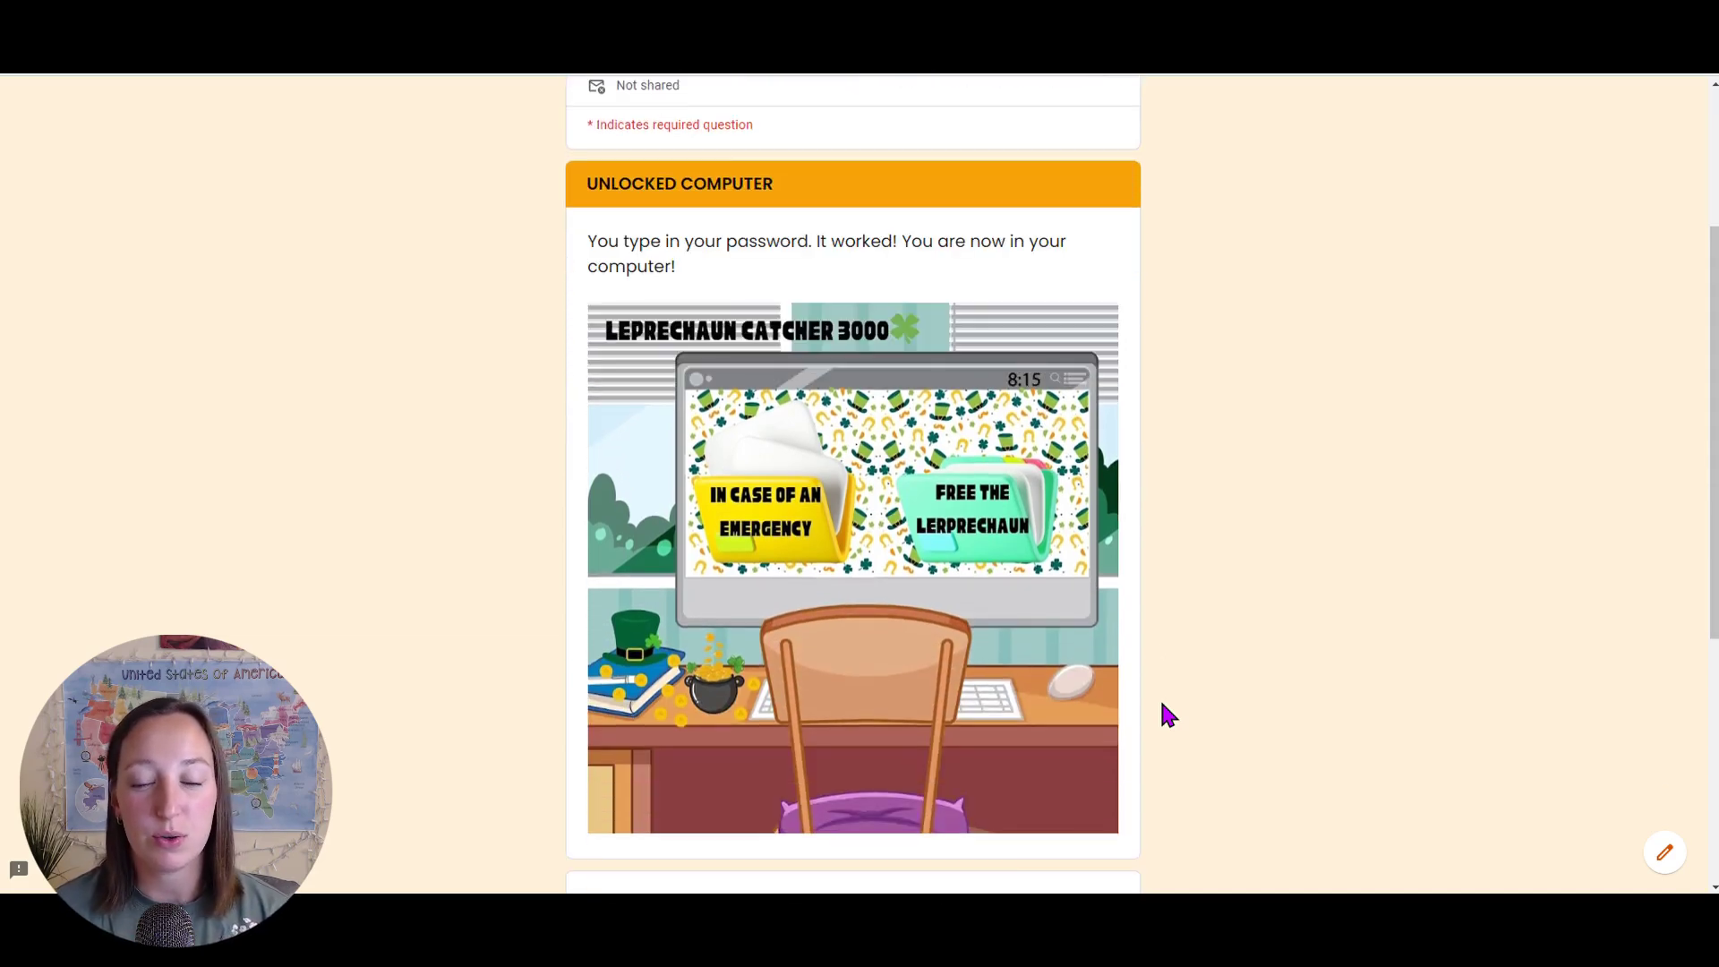
pyautogui.scroll(-3, 1162, 705)
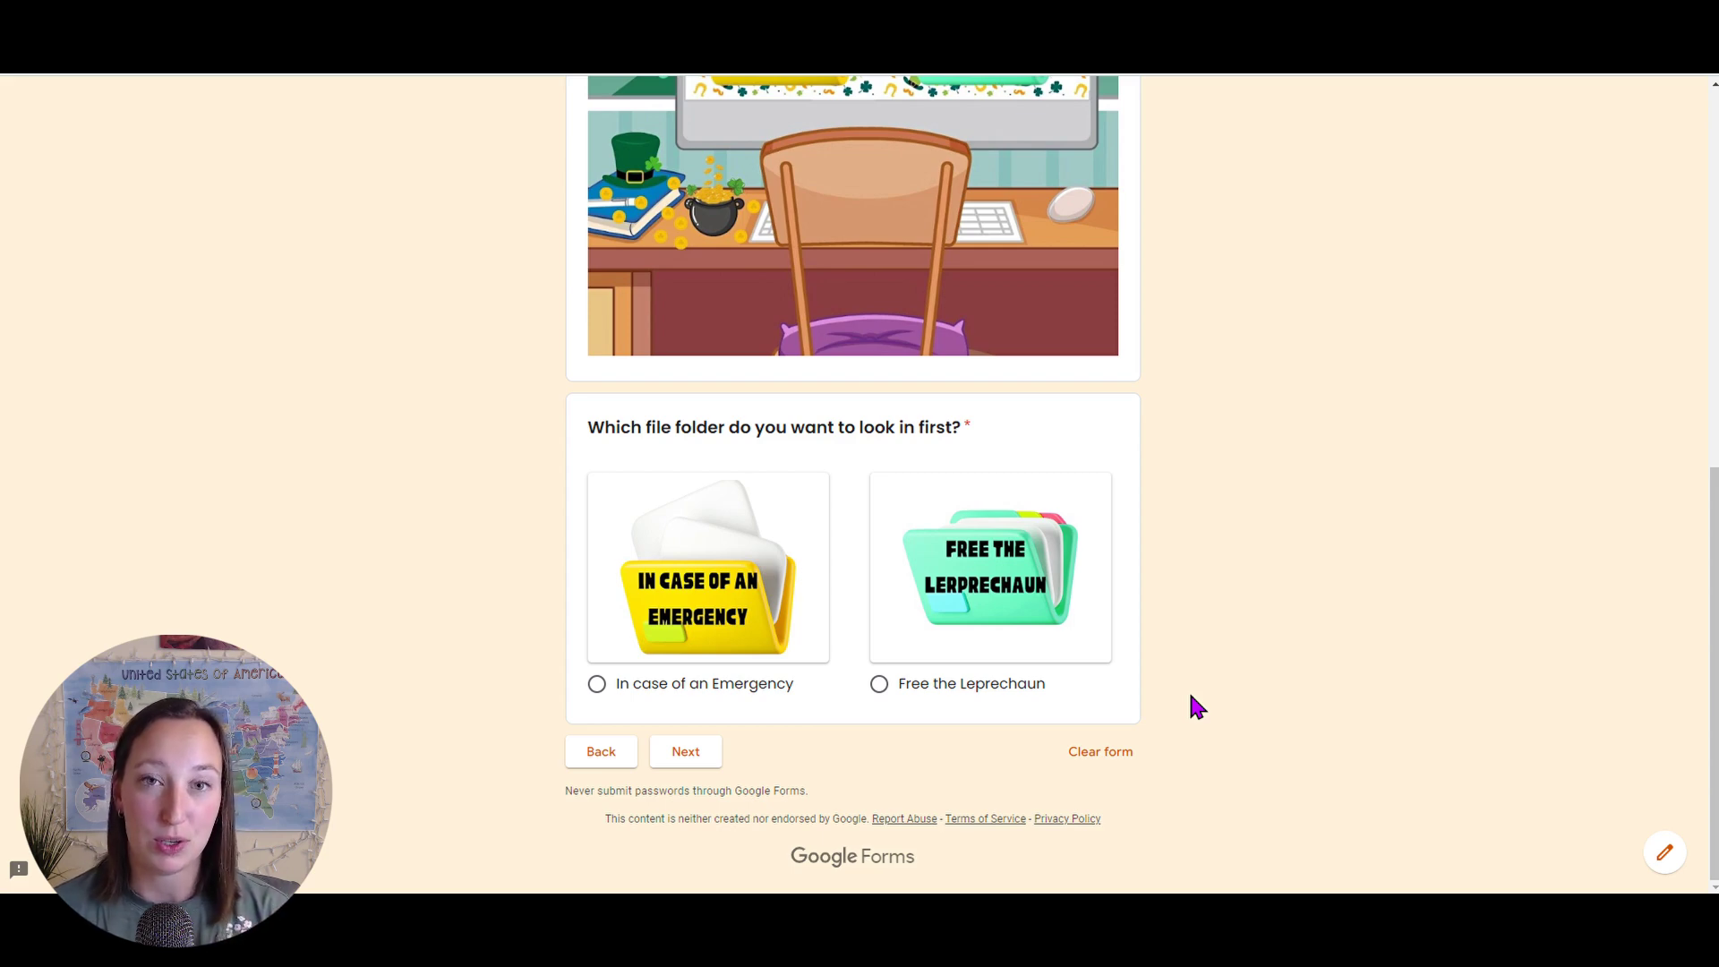
pyautogui.scroll(1, 1190, 697)
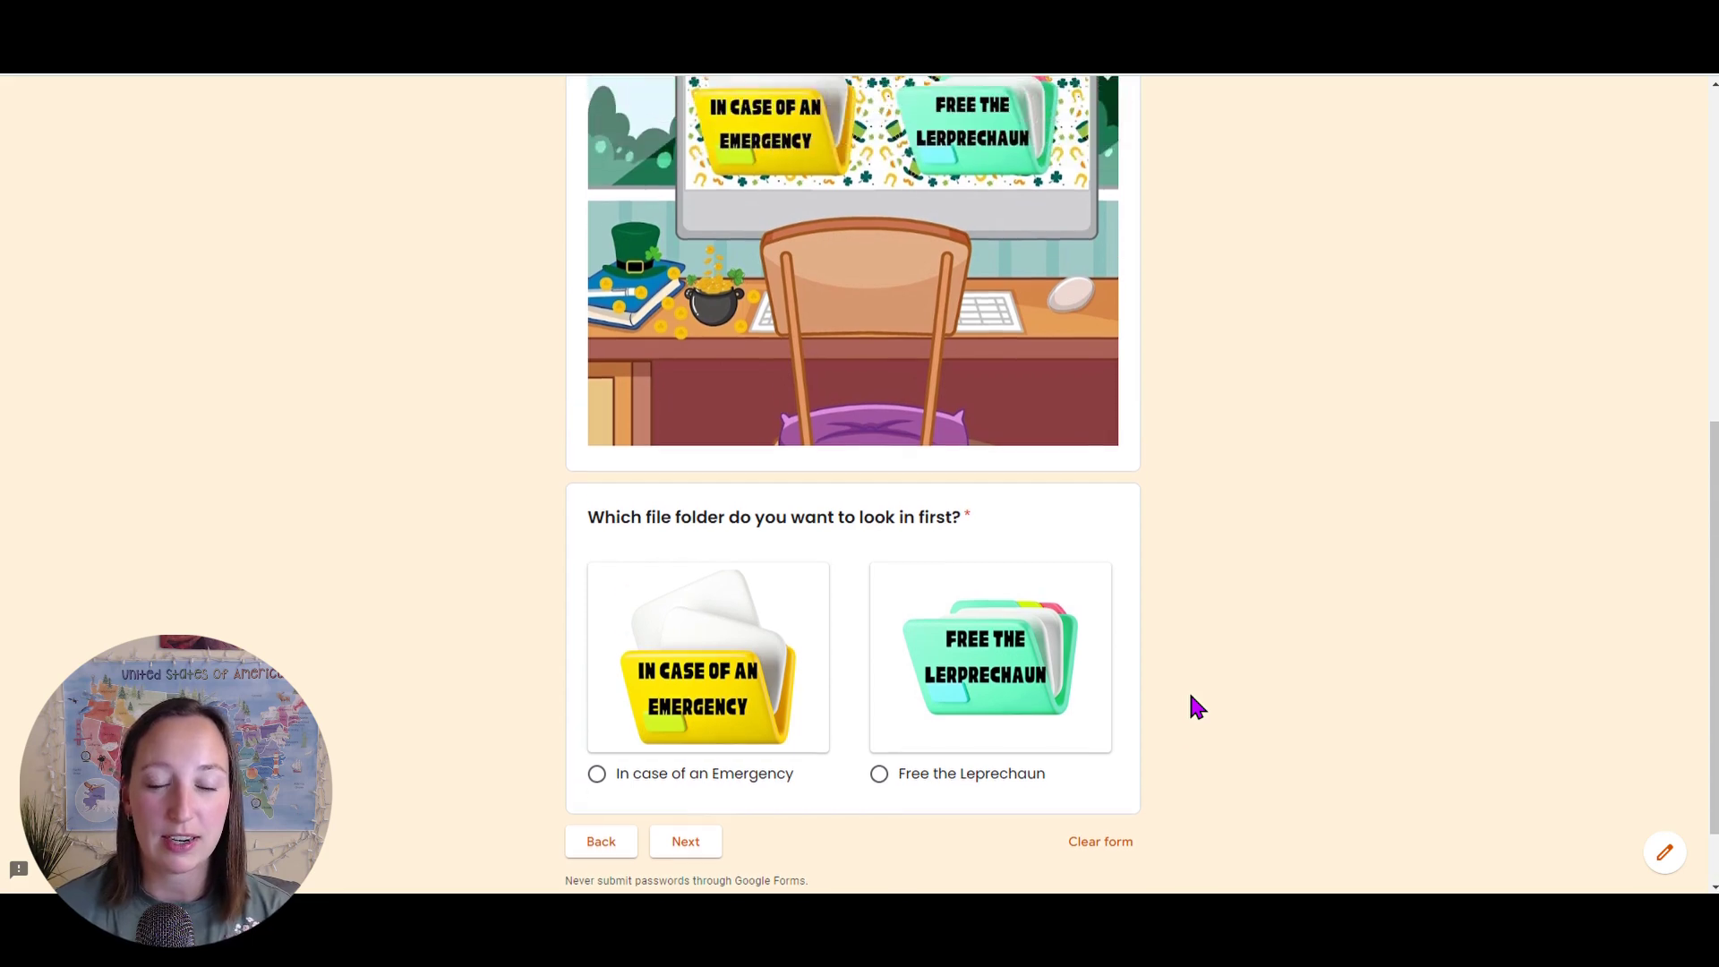
pyautogui.scroll(1, 1191, 696)
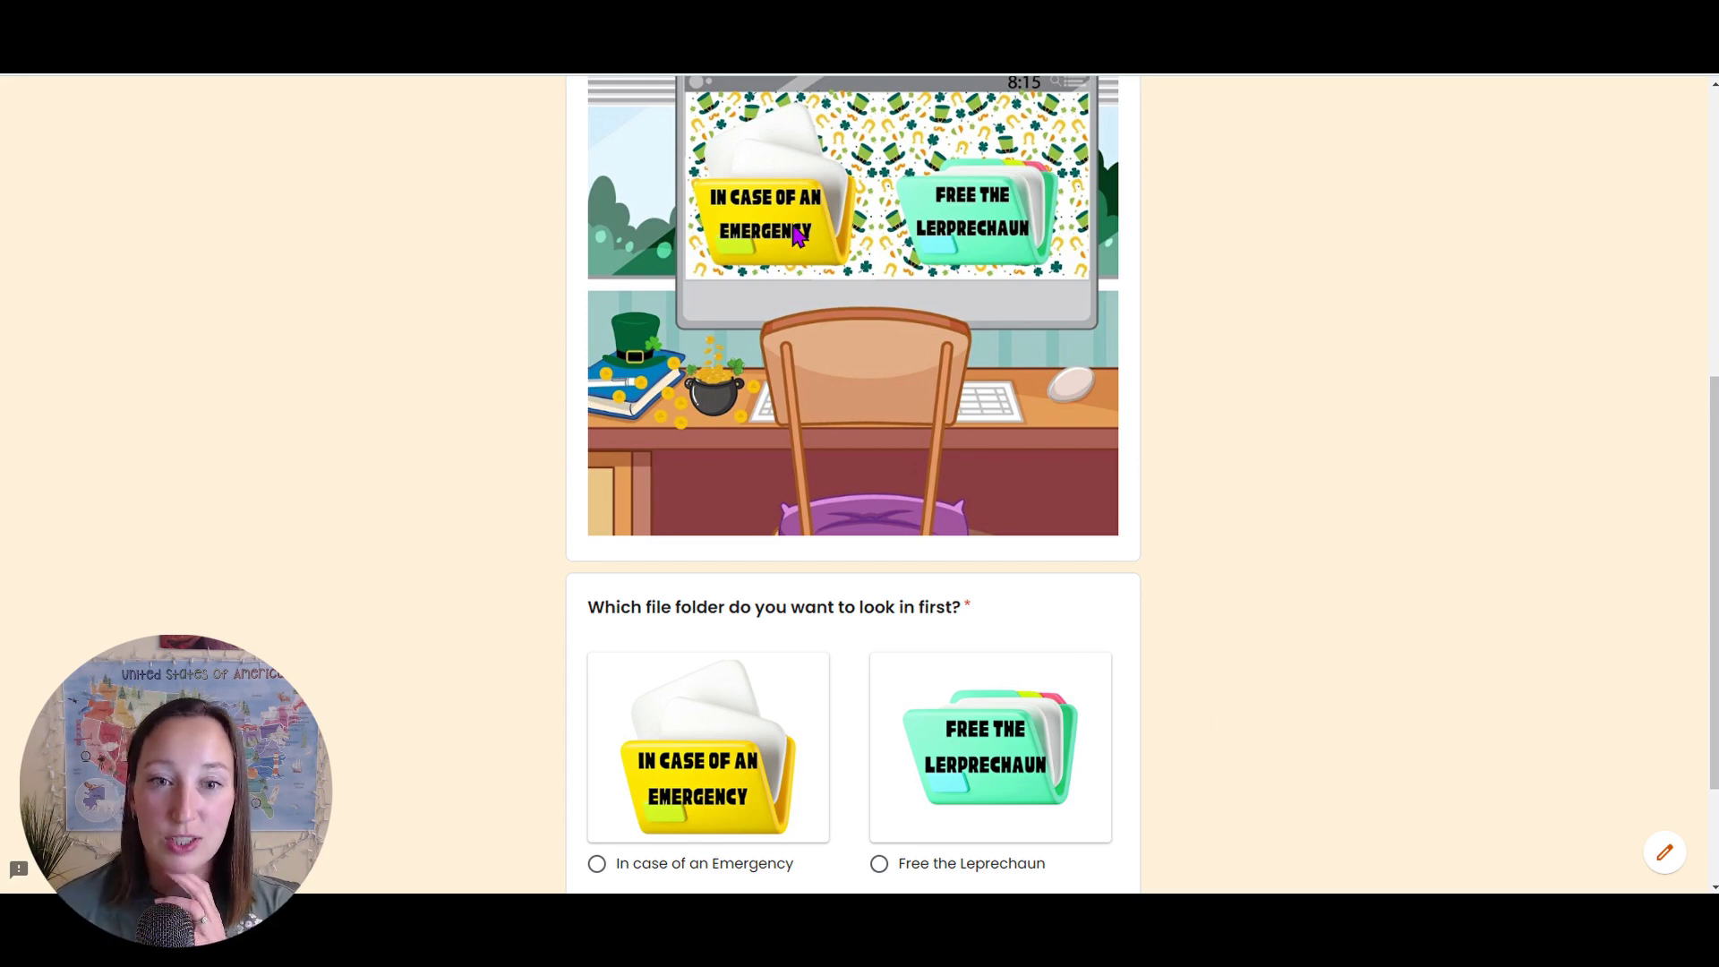
pyautogui.scroll(1, 1026, 439)
pyautogui.scroll(1, 1026, 439)
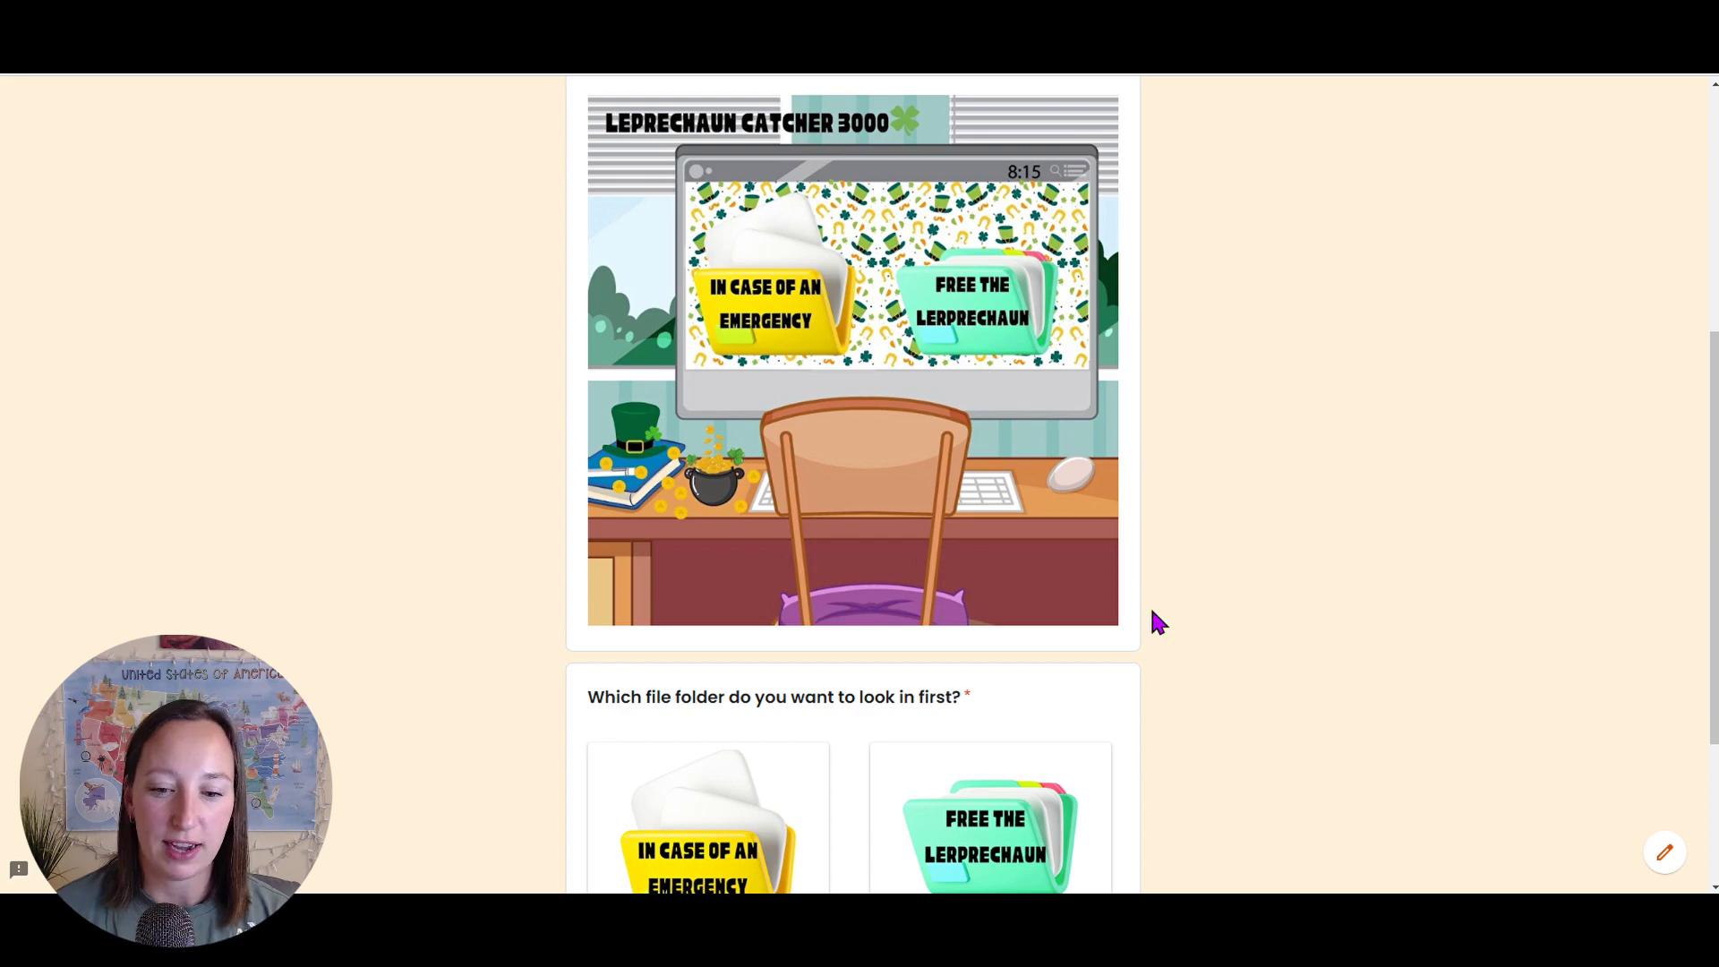
pyautogui.scroll(-3, 1159, 609)
pyautogui.click(600, 626)
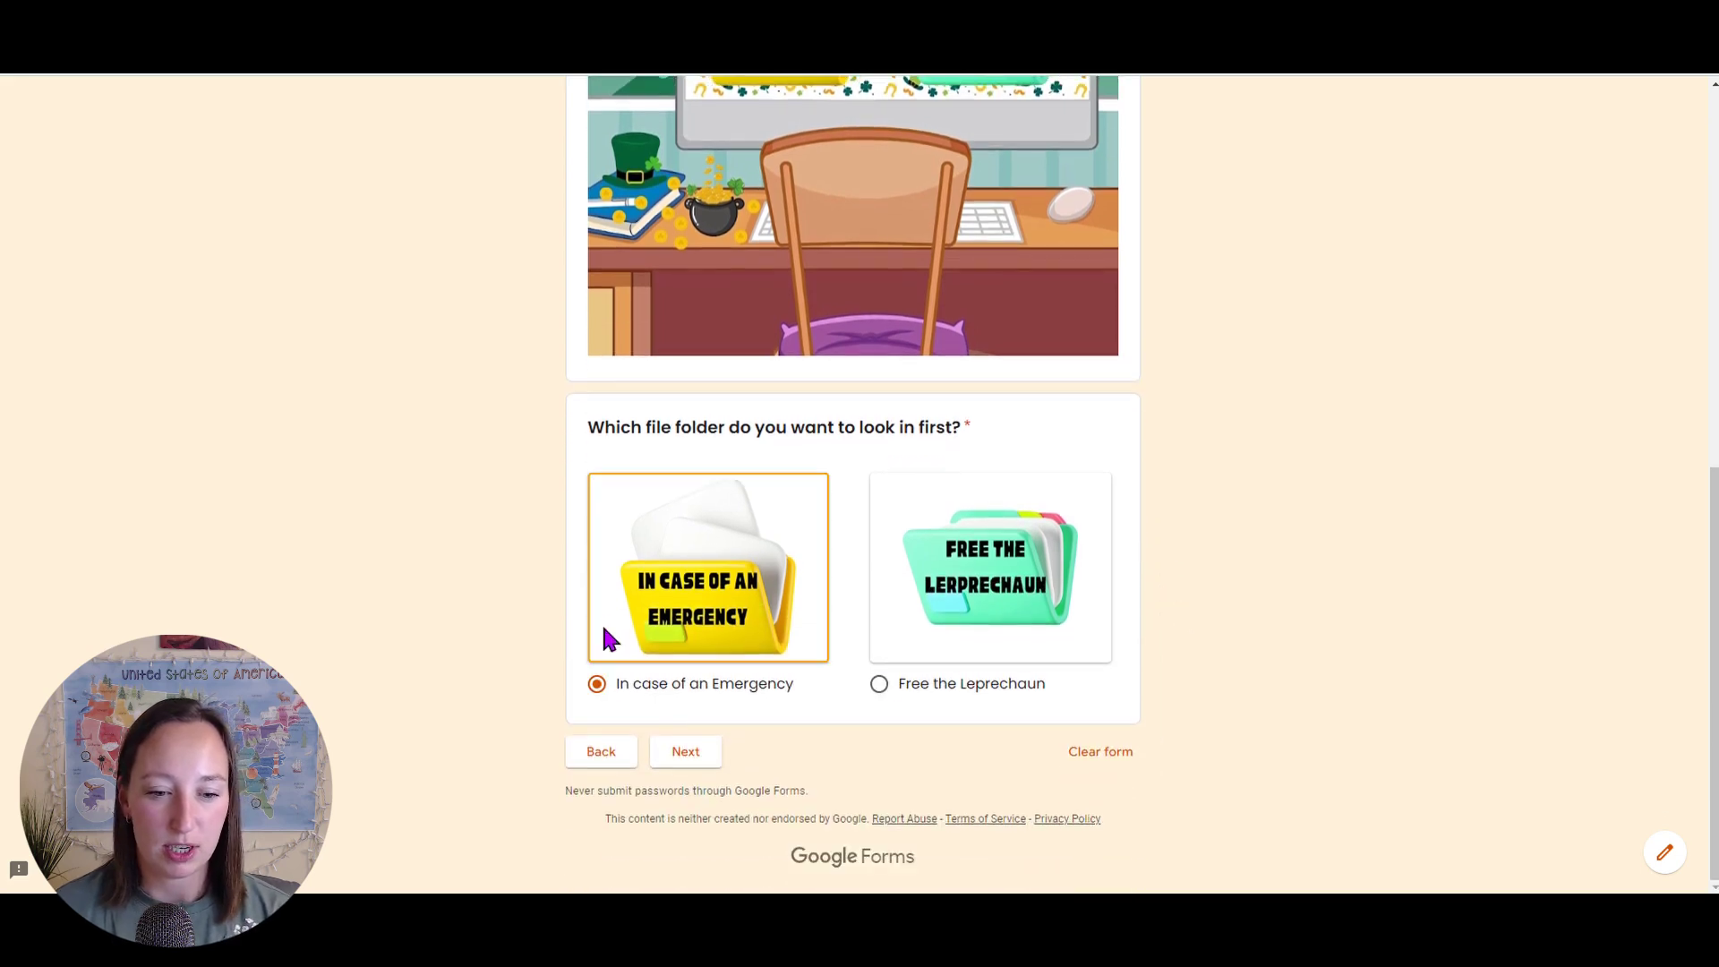
pyautogui.click(682, 756)
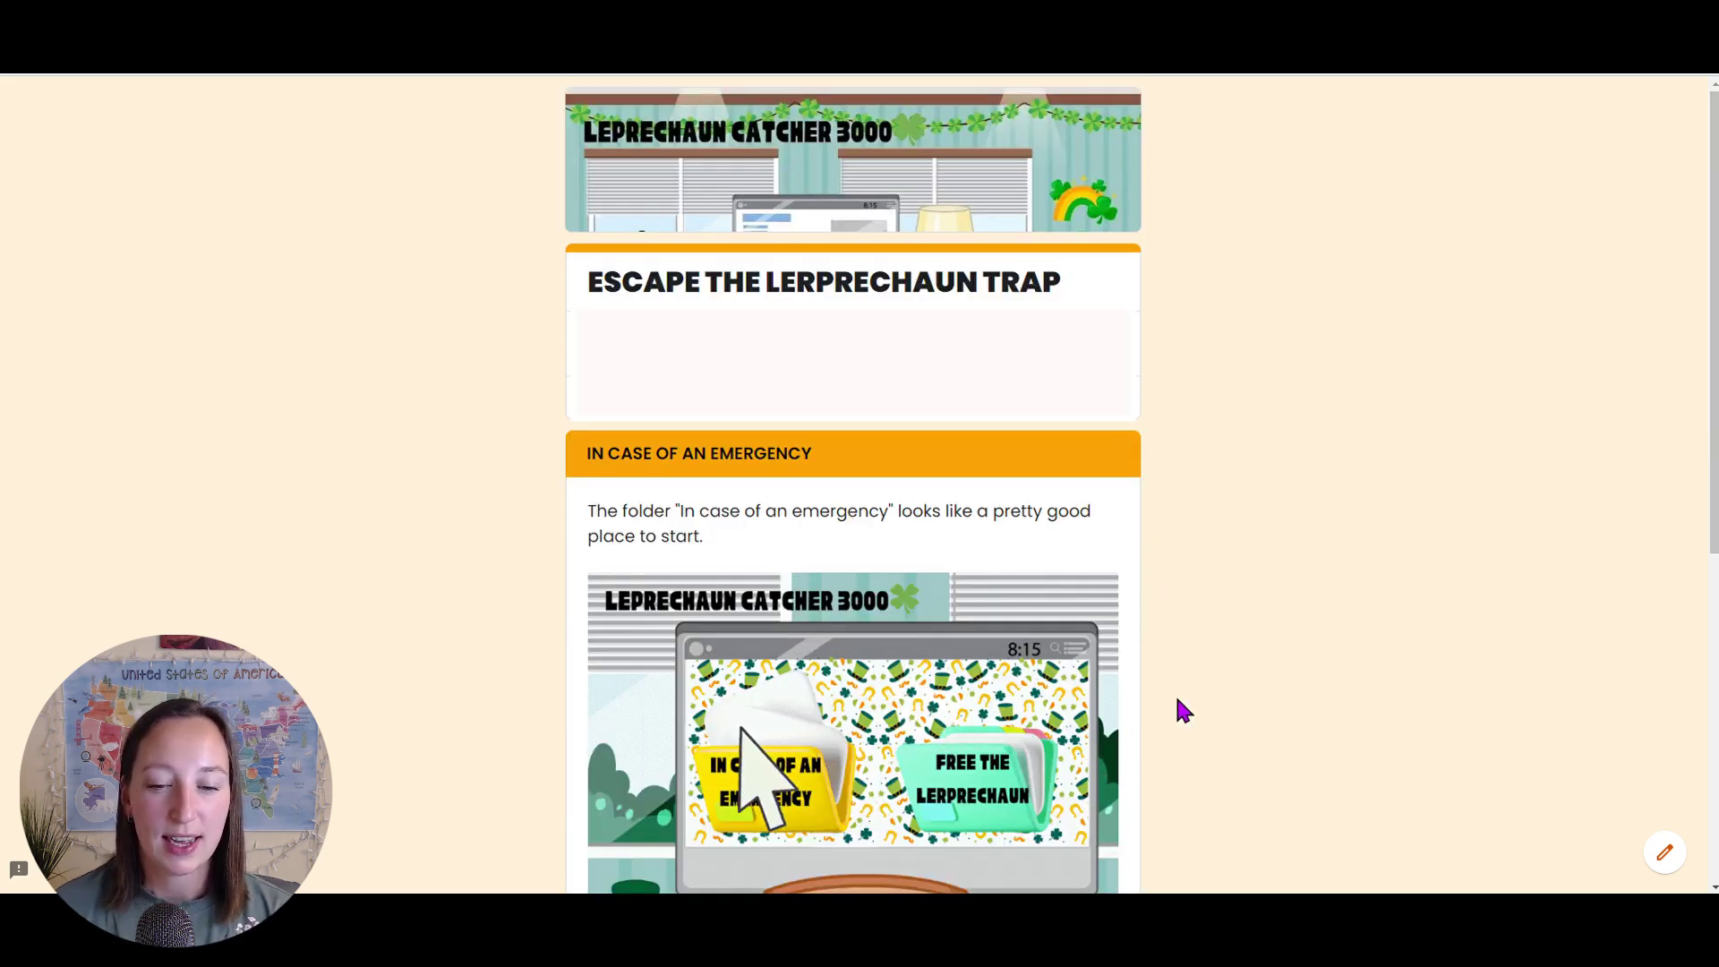
# Choose 'I'm ready to take a closer look at the message!' and continue to TASK 2
pyautogui.scroll(-4, 1176, 701)
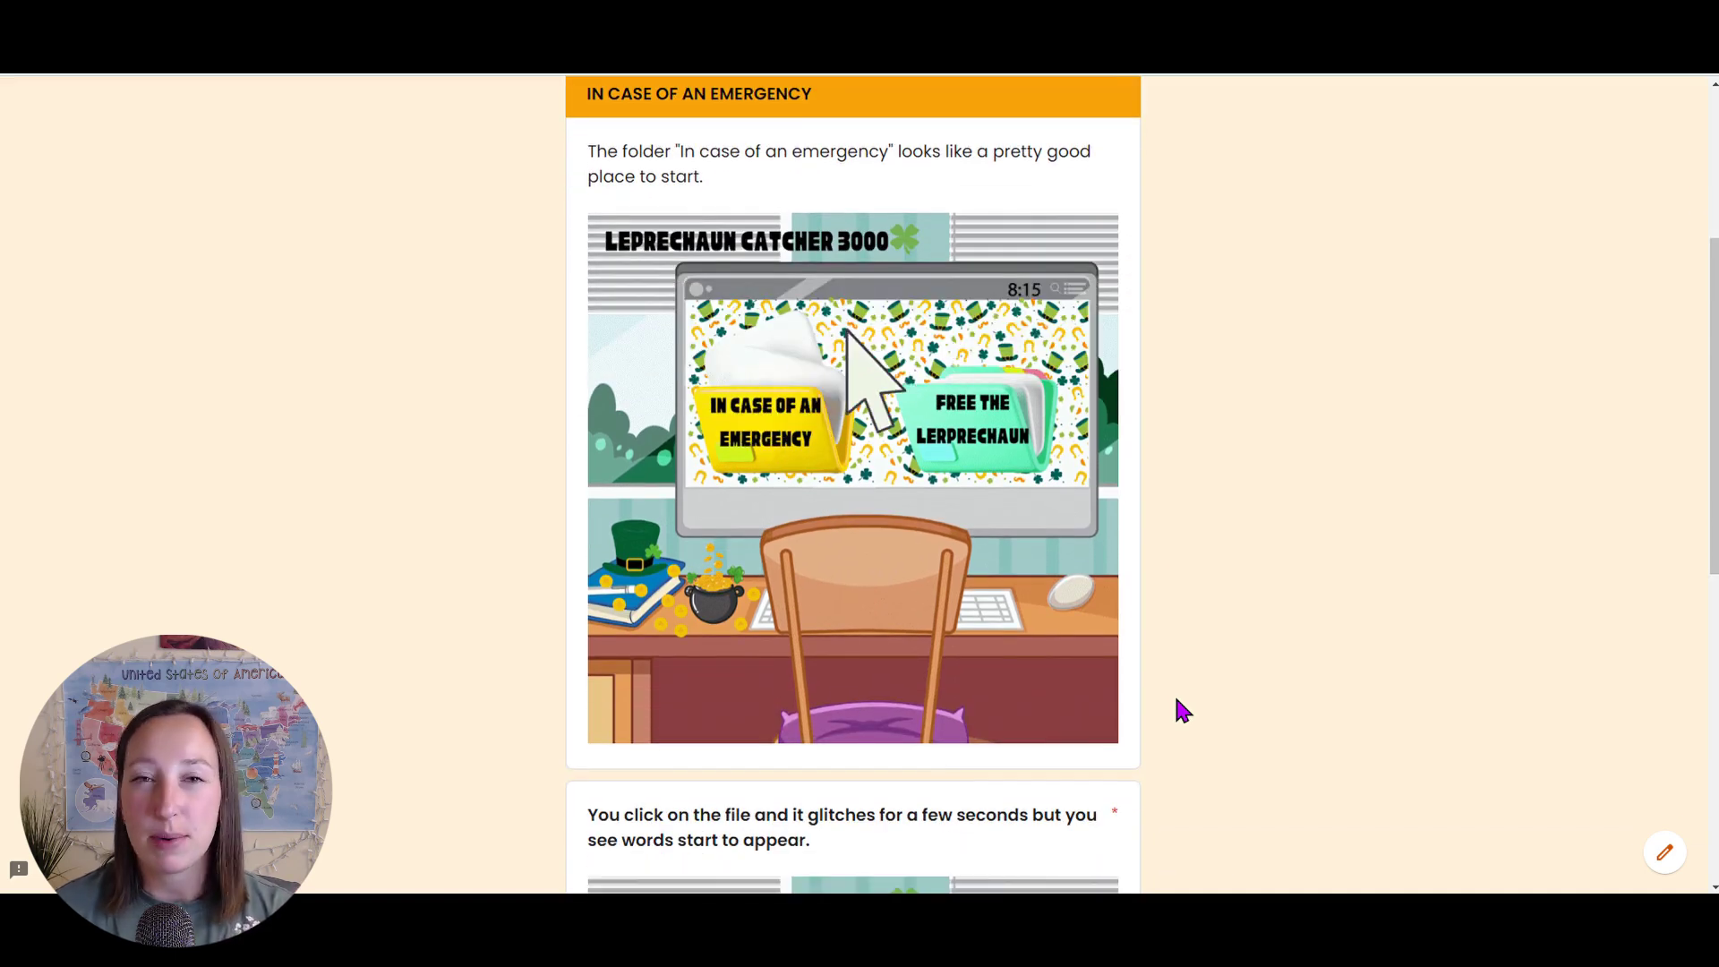
pyautogui.scroll(-8, 1176, 700)
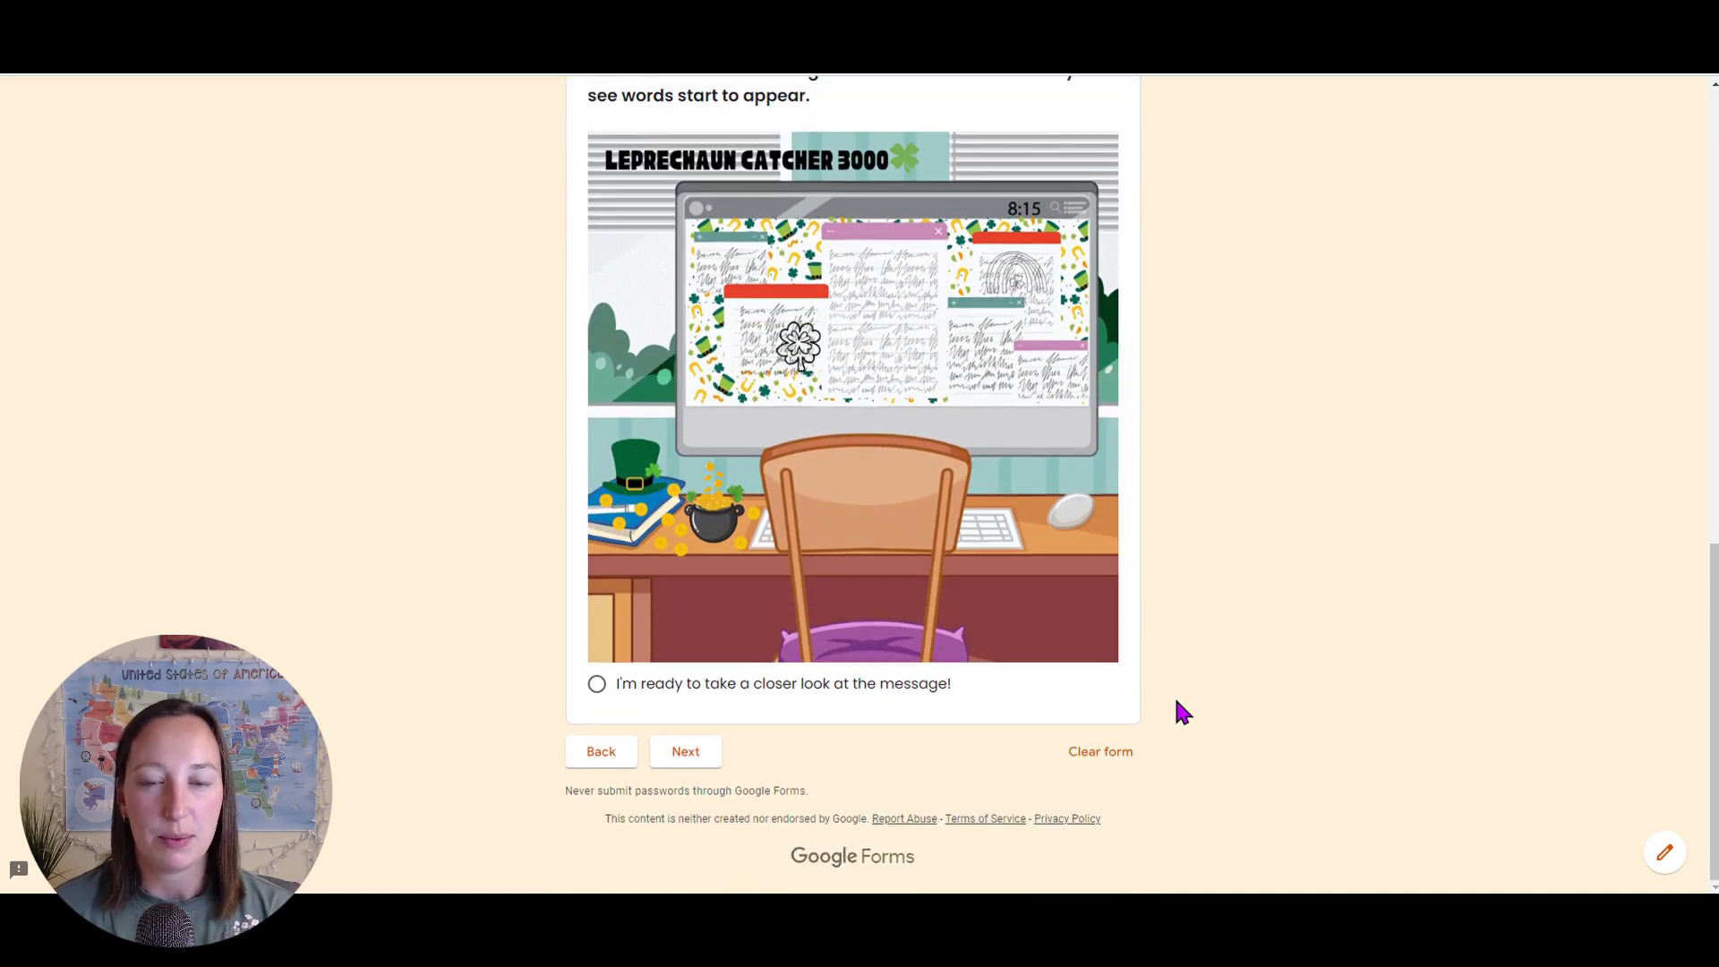
pyautogui.click(878, 689)
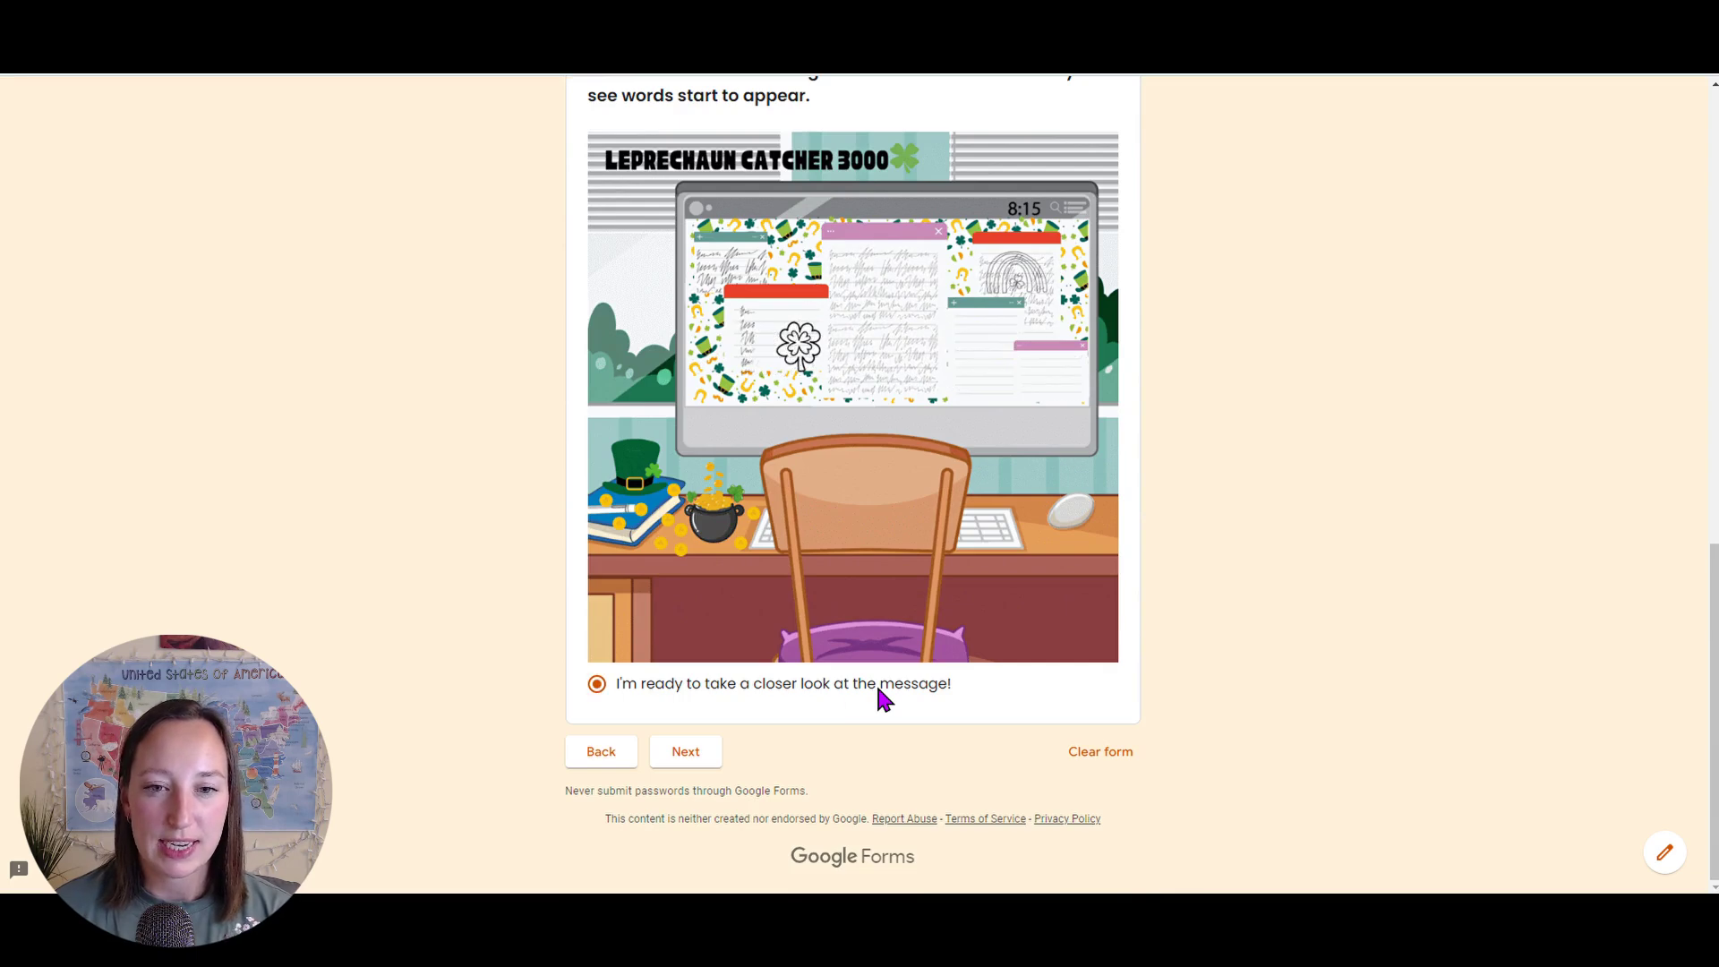
pyautogui.click(692, 759)
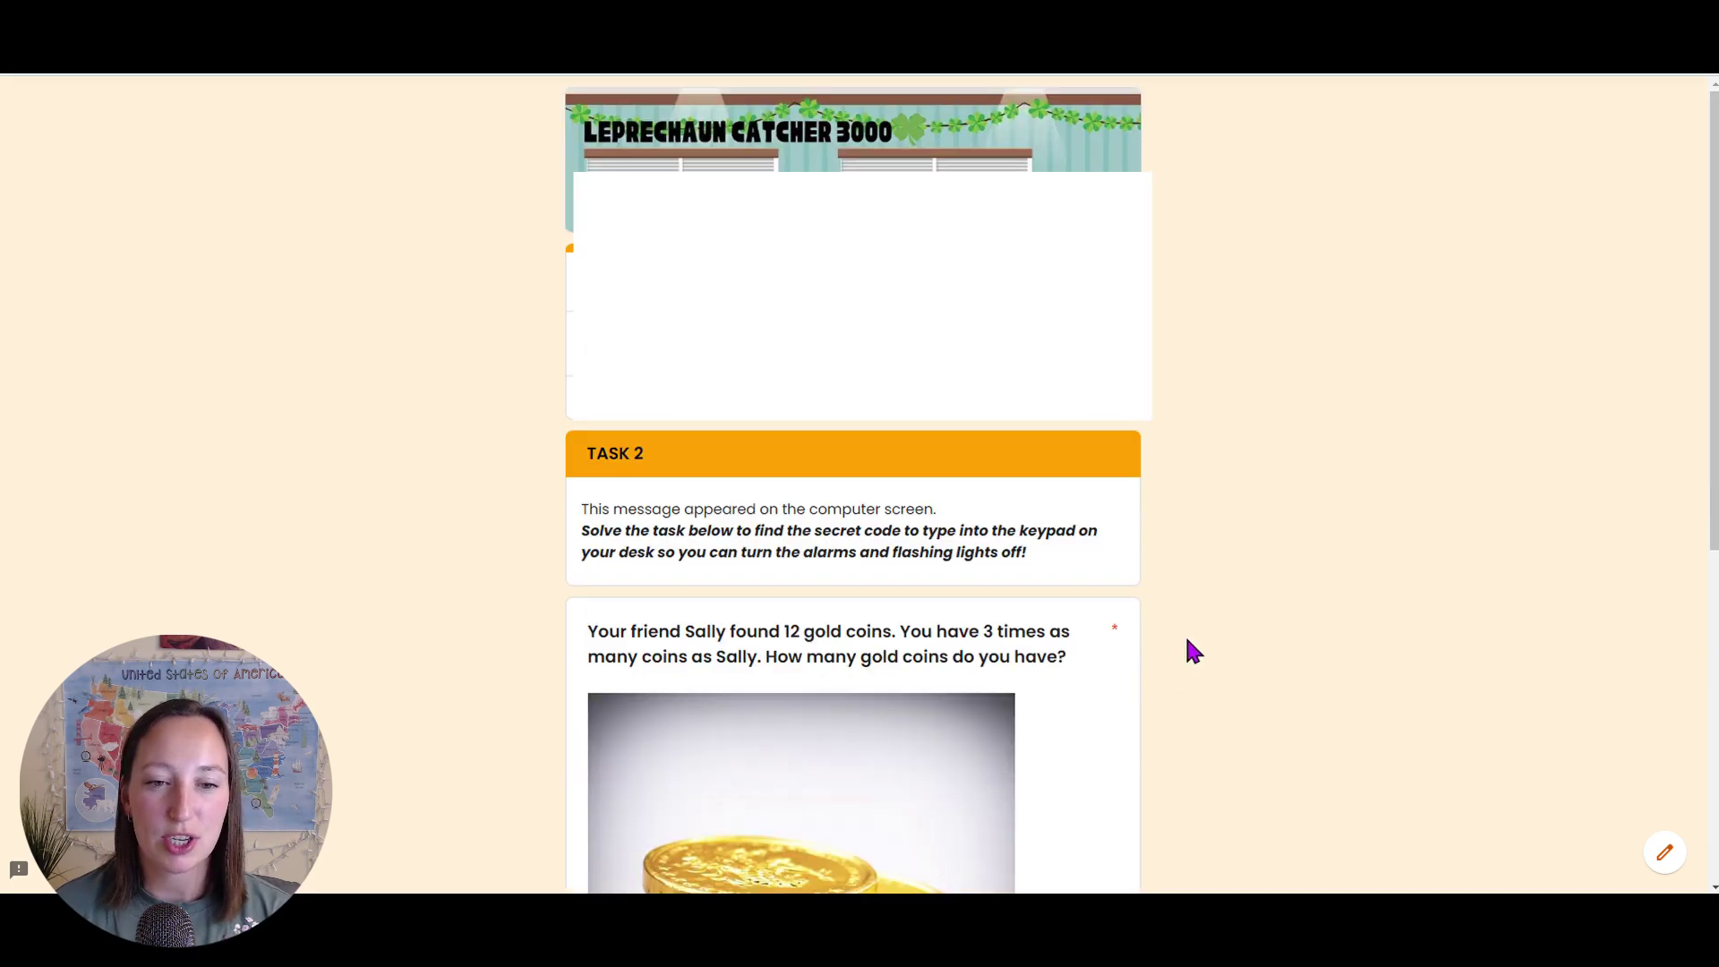
pyautogui.scroll(-2, 1188, 642)
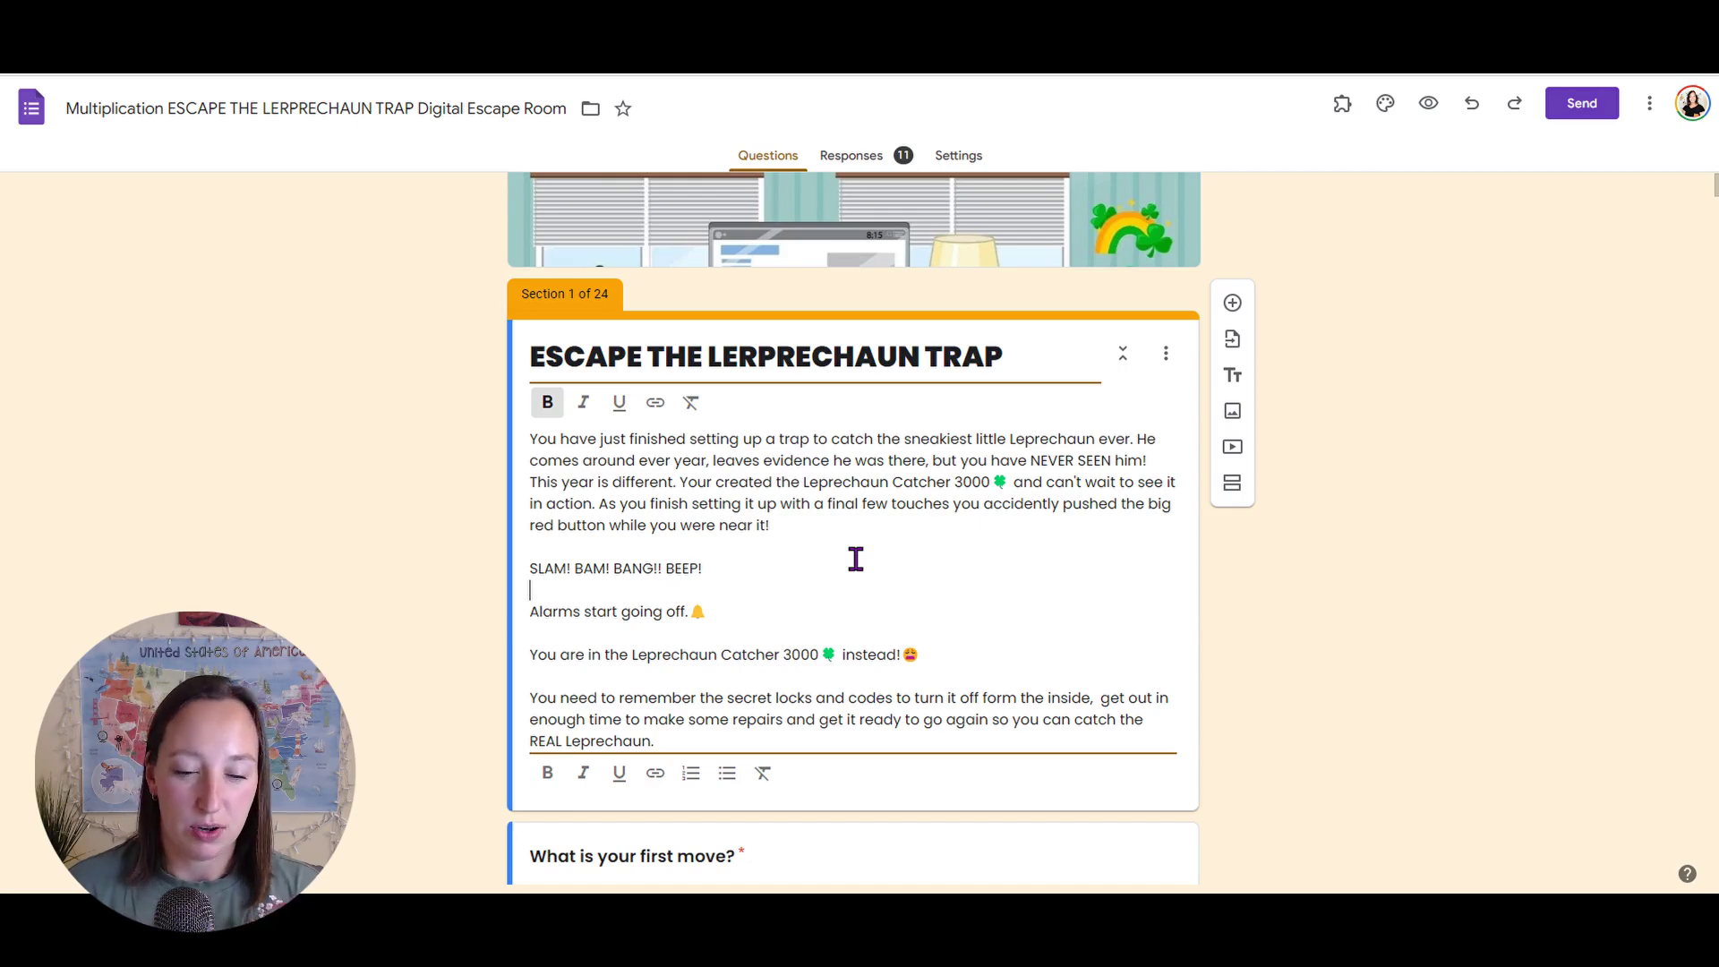
pyautogui.scroll(-6, 856, 559)
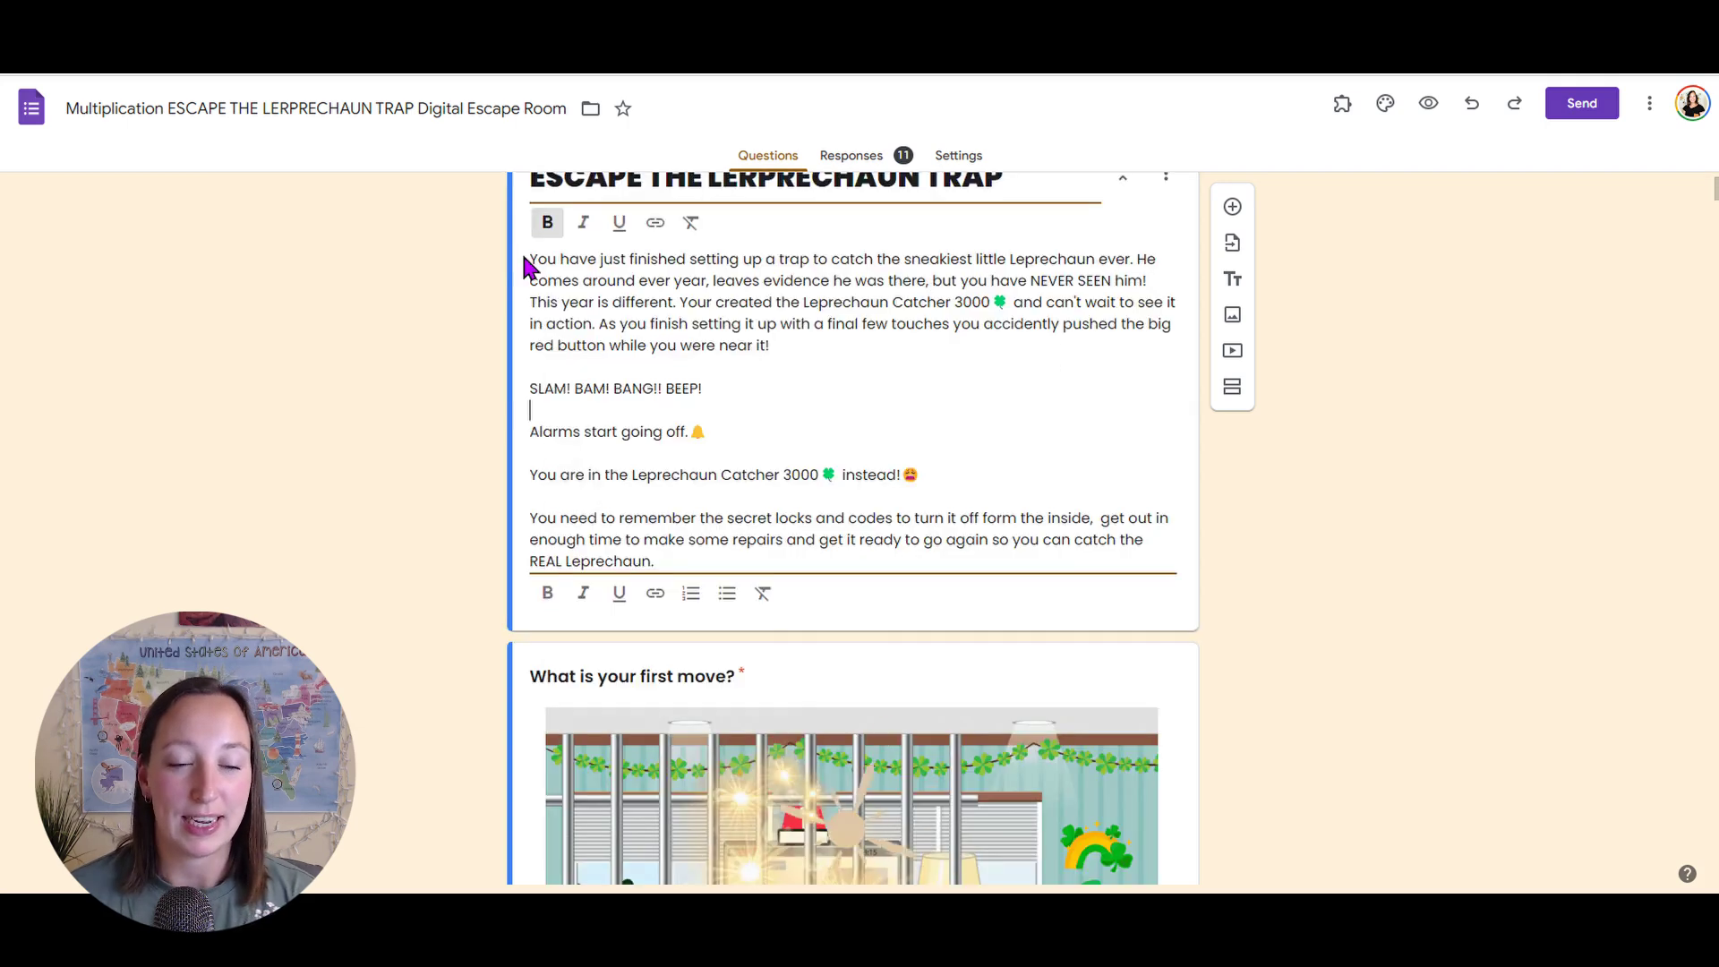
pyautogui.scroll(5, 1225, 593)
pyautogui.scroll(-4, 1221, 736)
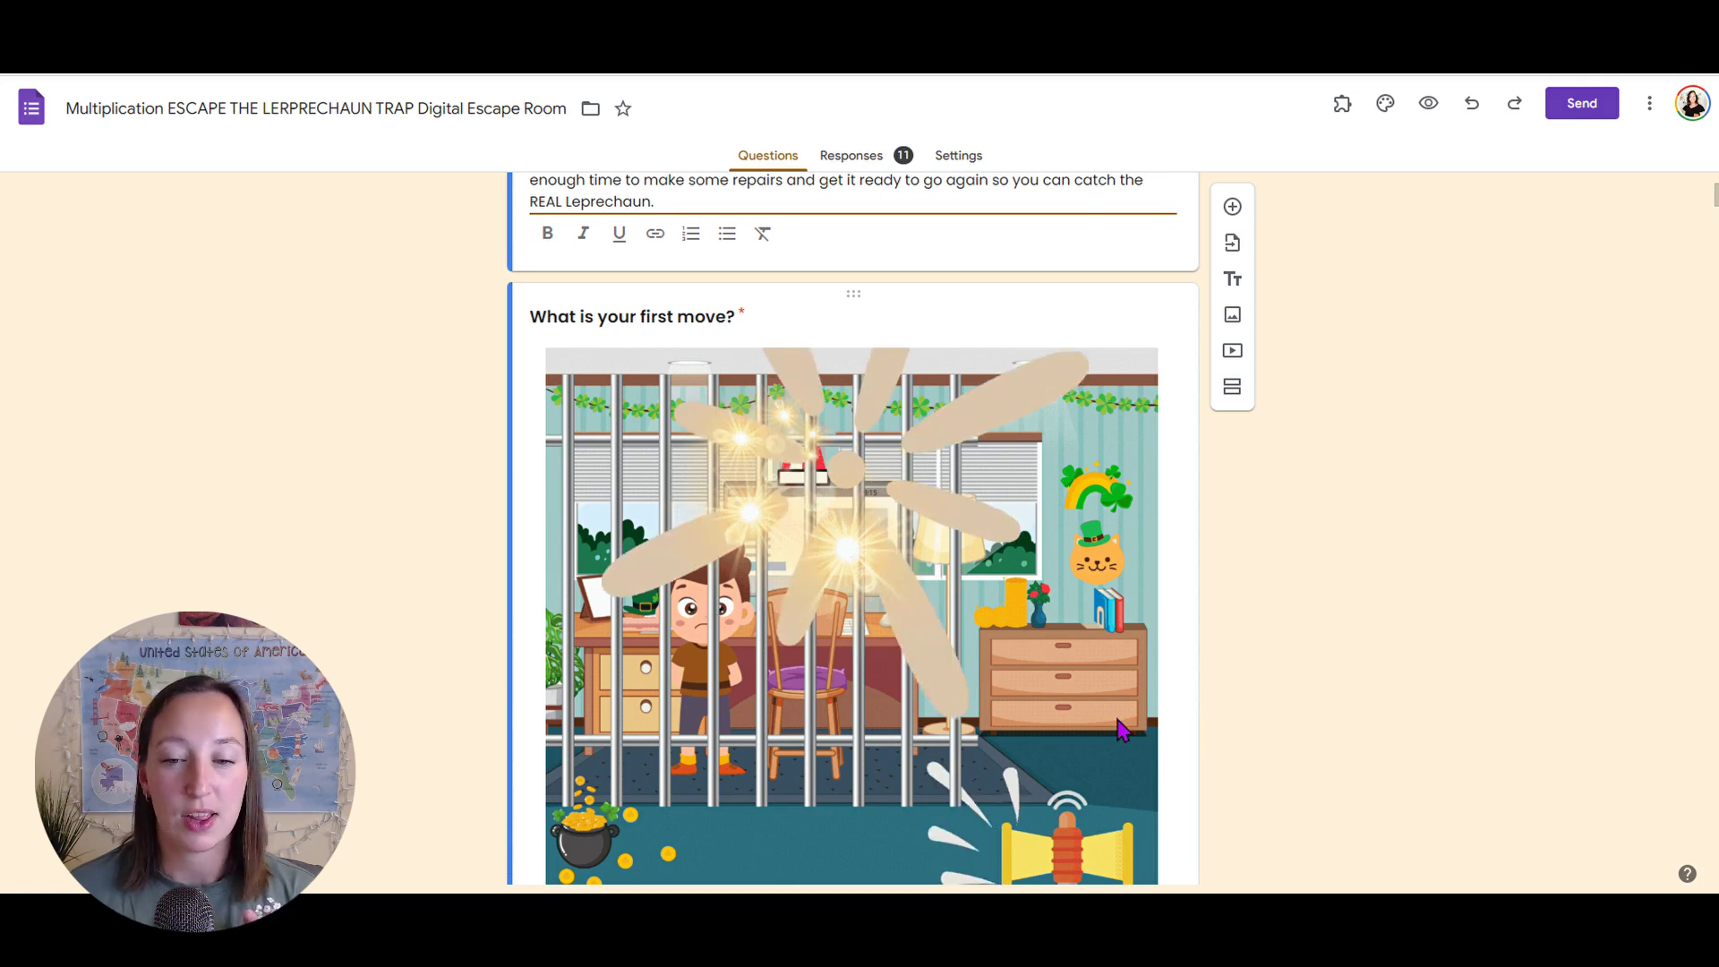
pyautogui.scroll(-10, 1202, 749)
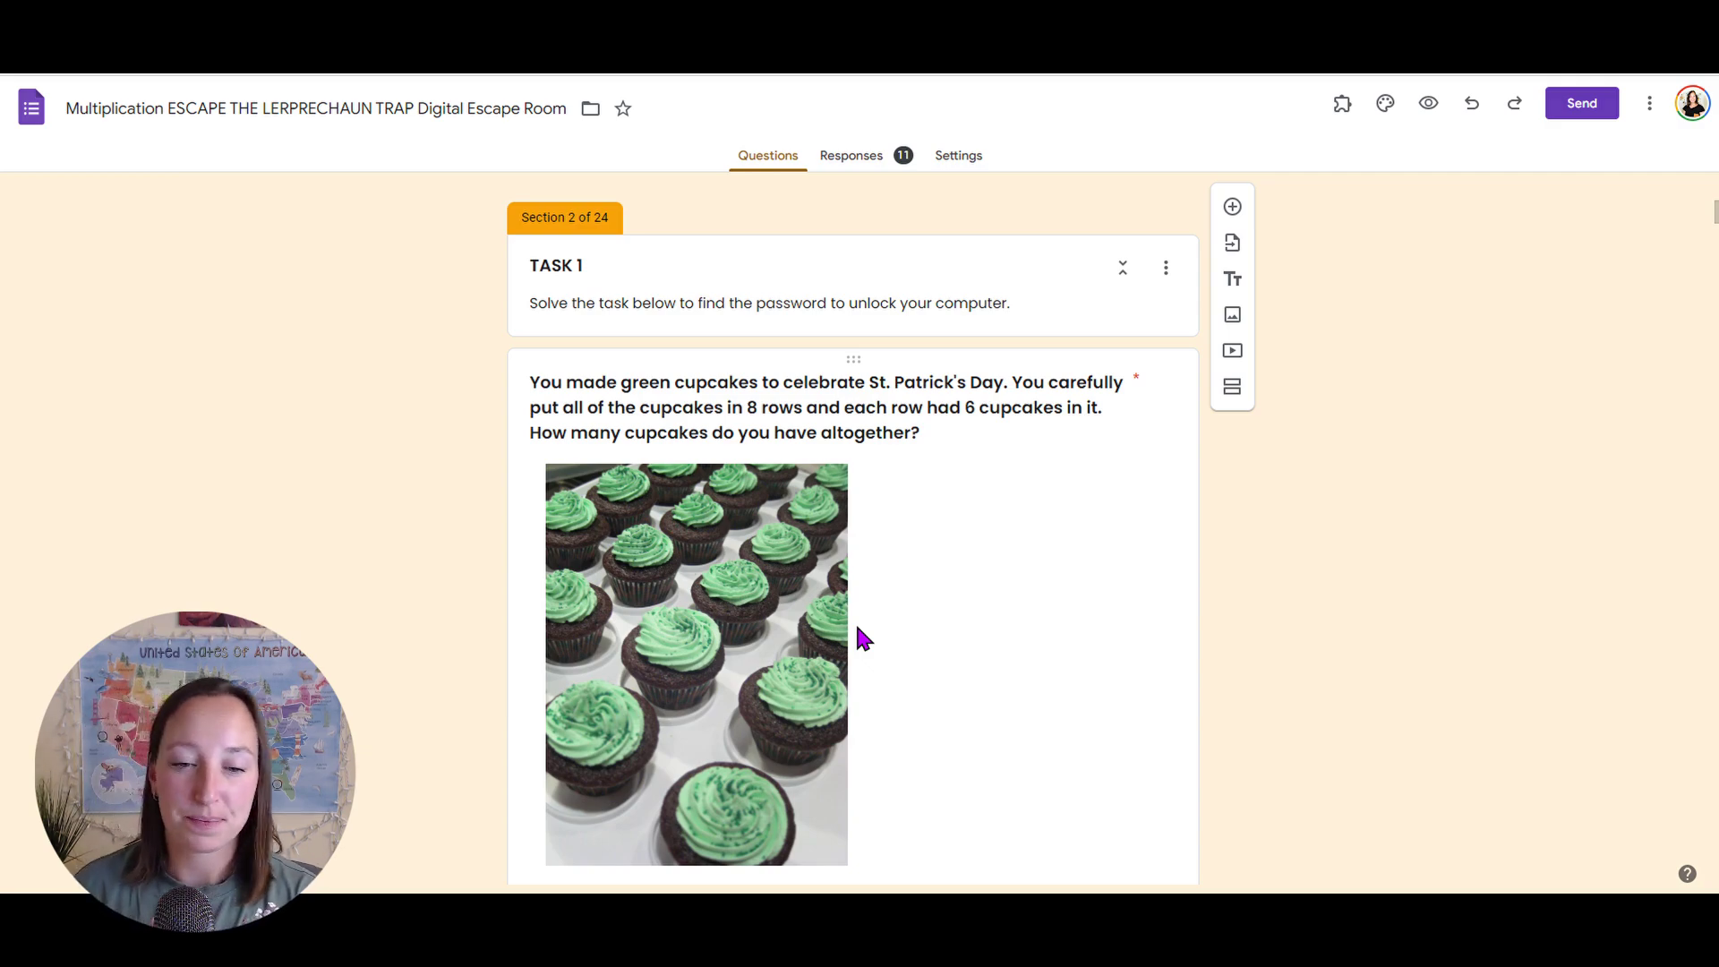
pyautogui.scroll(-20, 856, 622)
pyautogui.scroll(-15, 858, 636)
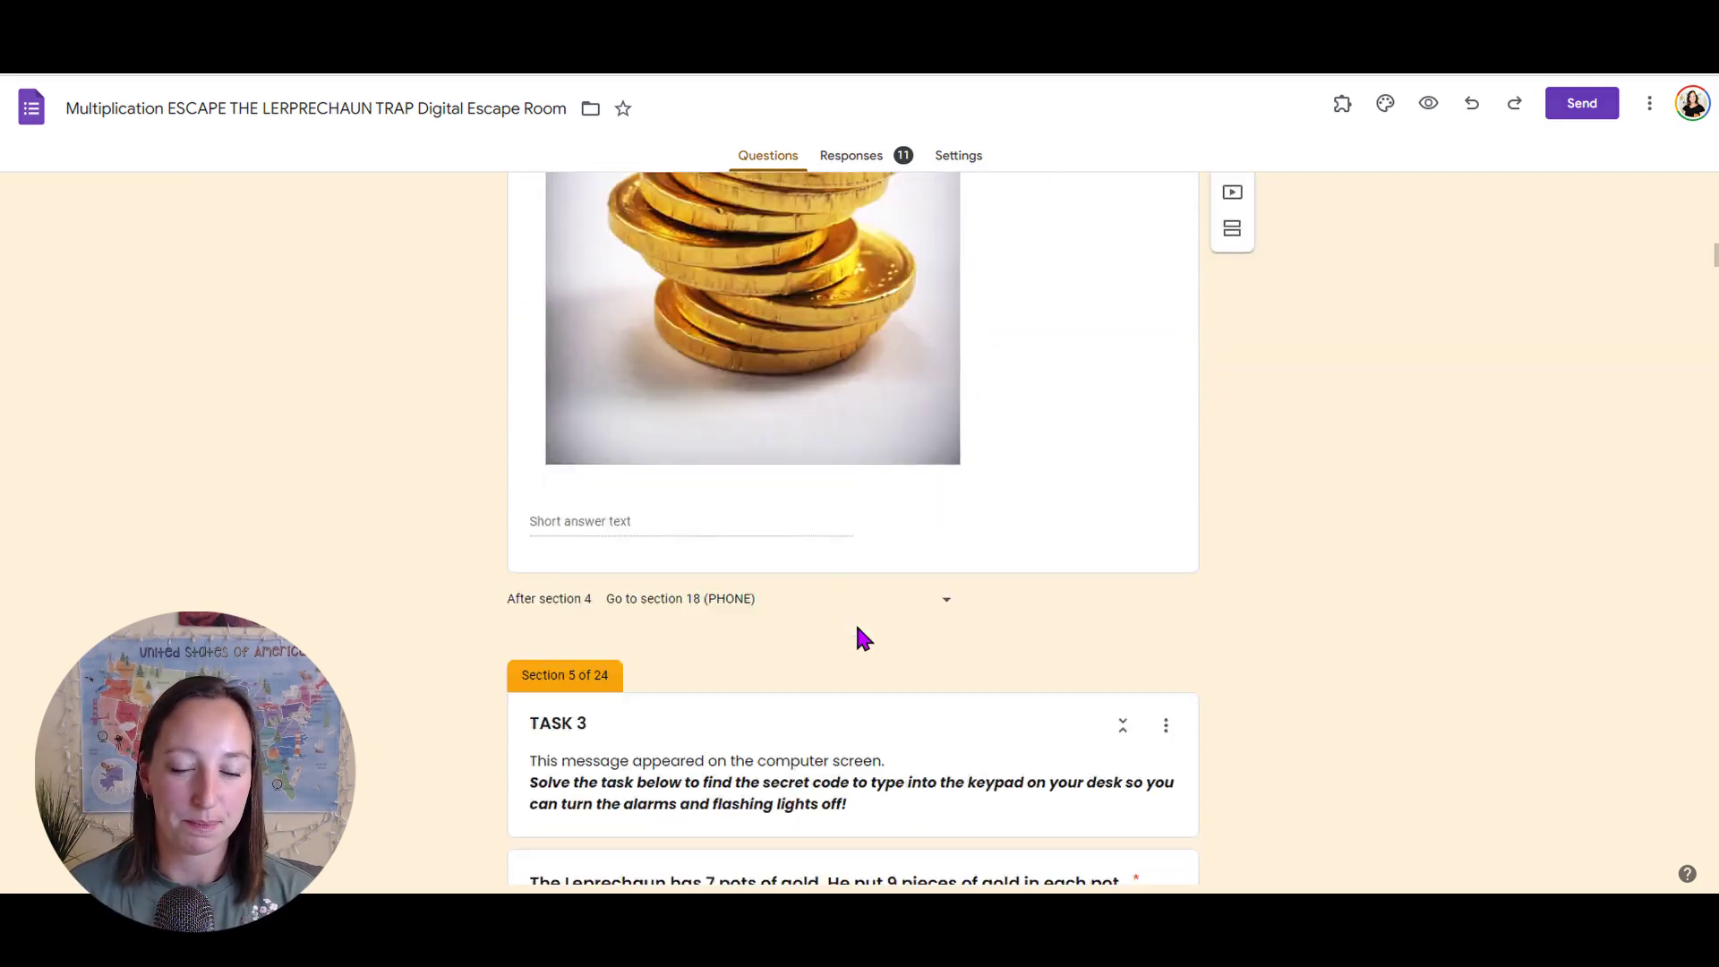